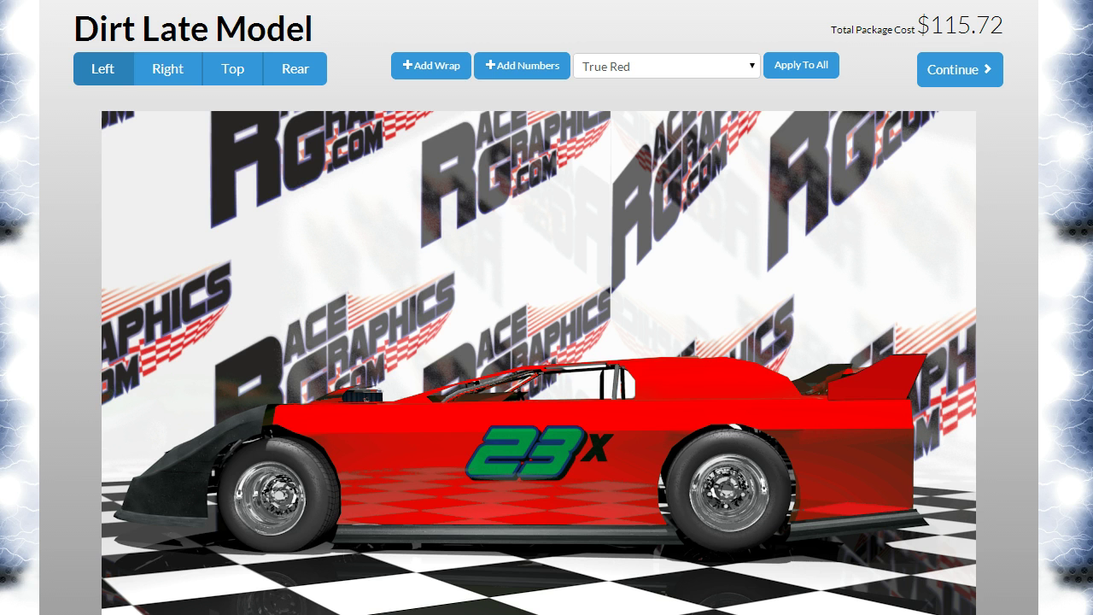
- Open the Left Side editor of the red Dirt Late Model with the green 23x number
{"action": "left_click", "coordinate": [504, 494]}
{"action": "left_click", "coordinate": [805, 557]}
{"action": "left_click", "coordinate": [806, 520]}
{"action": "left_click", "coordinate": [845, 403]}
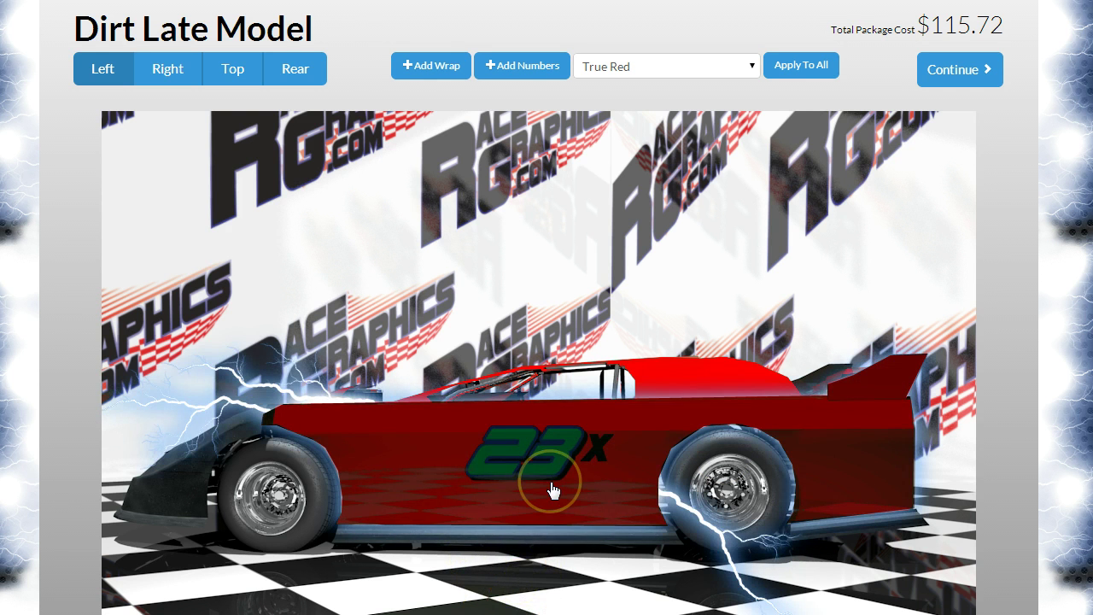
{"action": "left_click", "coordinate": [550, 489]}
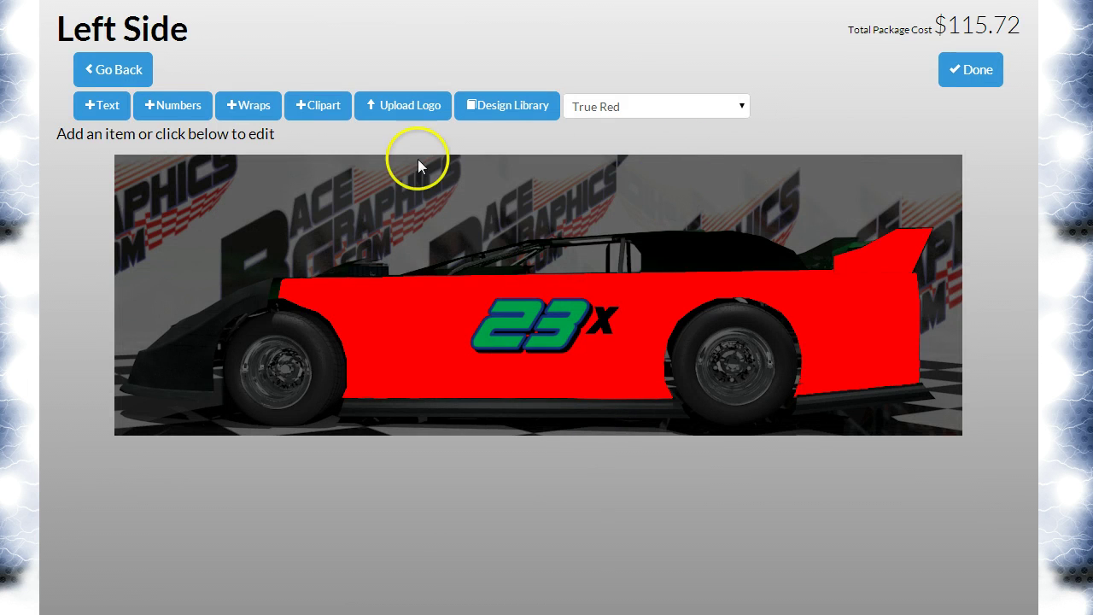
- Add italic vinyl lettering reading STEVENS to the left side
{"action": "left_click", "coordinate": [107, 105]}
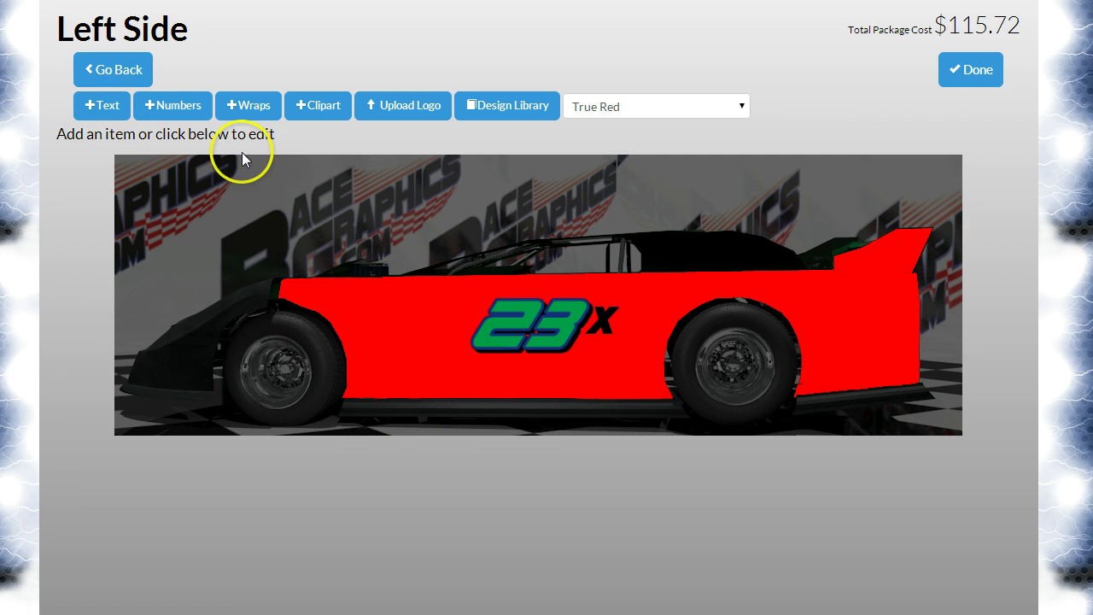
{"action": "left_click", "coordinate": [107, 106]}
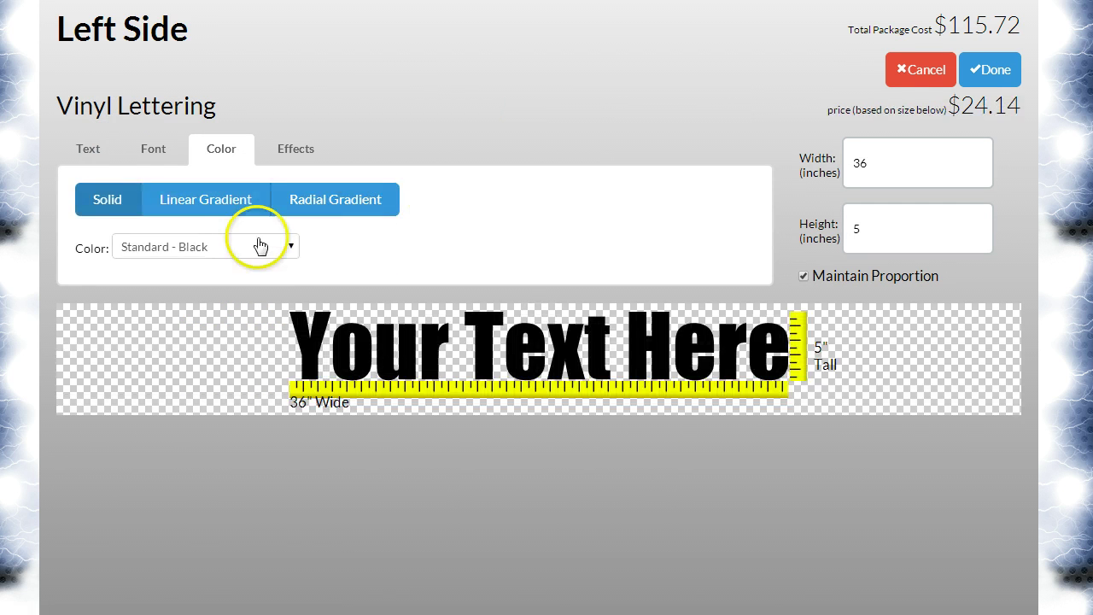
{"action": "left_click", "coordinate": [96, 147]}
{"action": "left_click", "coordinate": [374, 214]}
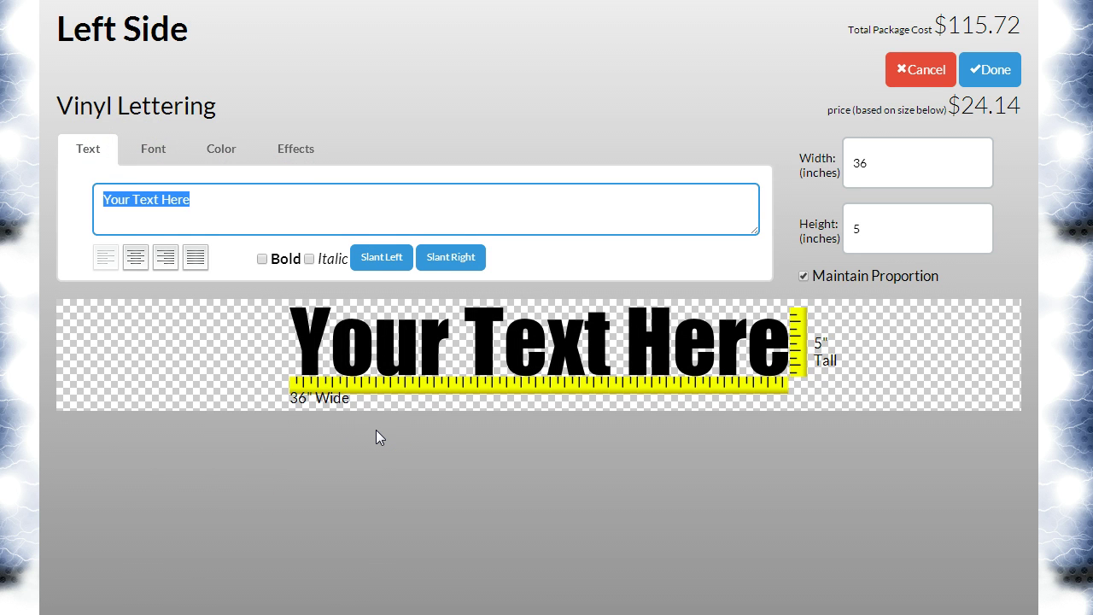
{"action": "type", "text": "STEVENS"}
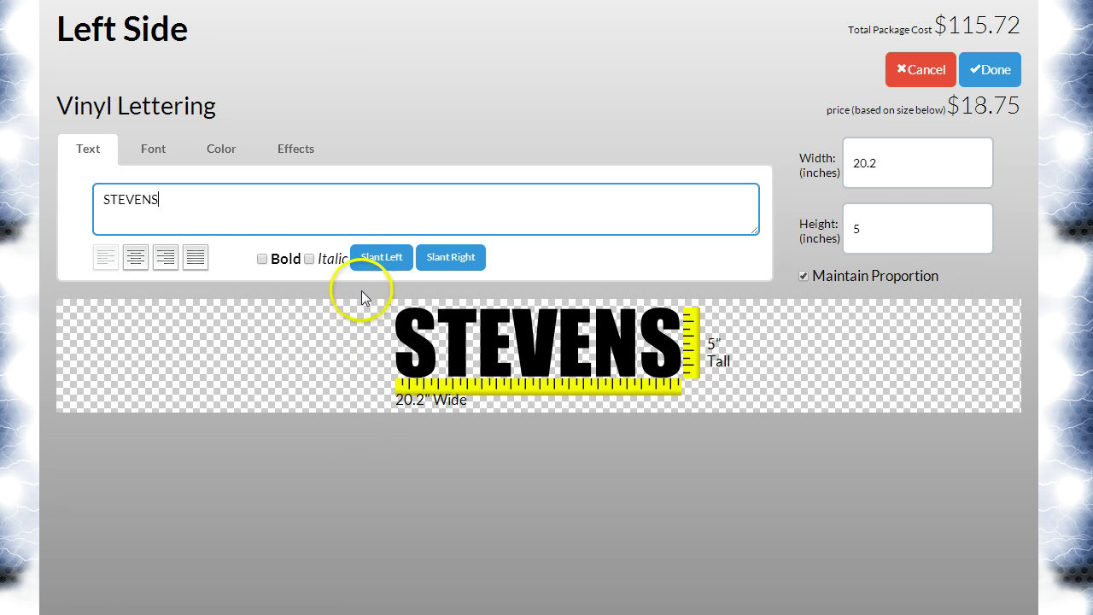
{"action": "left_click", "coordinate": [310, 260]}
- Set the STEVENS lettering font to Astera, sized 47.2 by 5 inches
{"action": "left_click", "coordinate": [171, 162]}
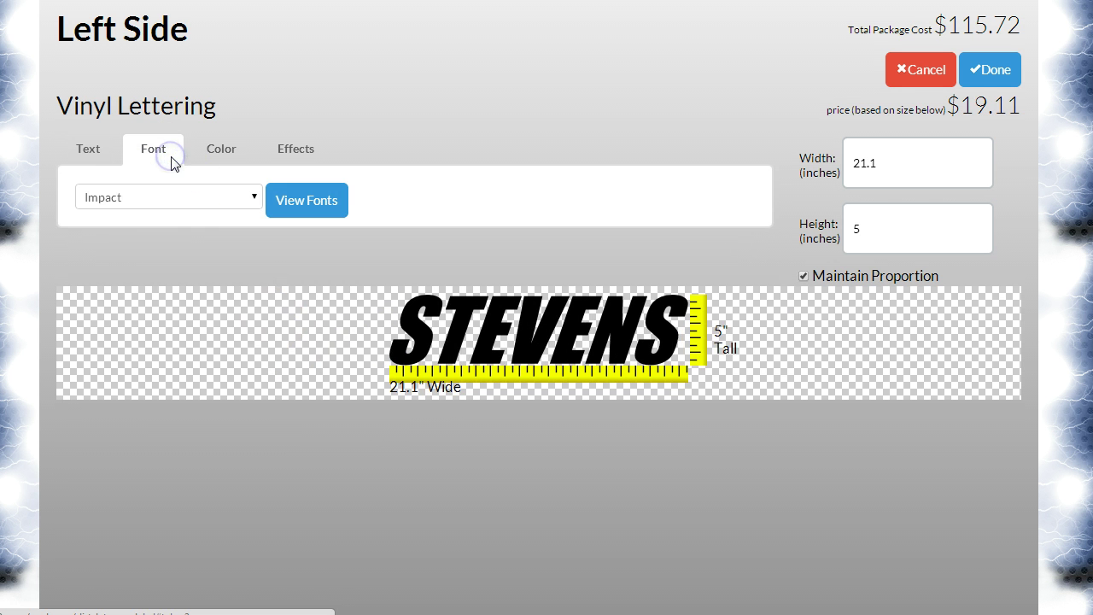
{"action": "left_click", "coordinate": [205, 200]}
{"action": "left_click", "coordinate": [192, 284]}
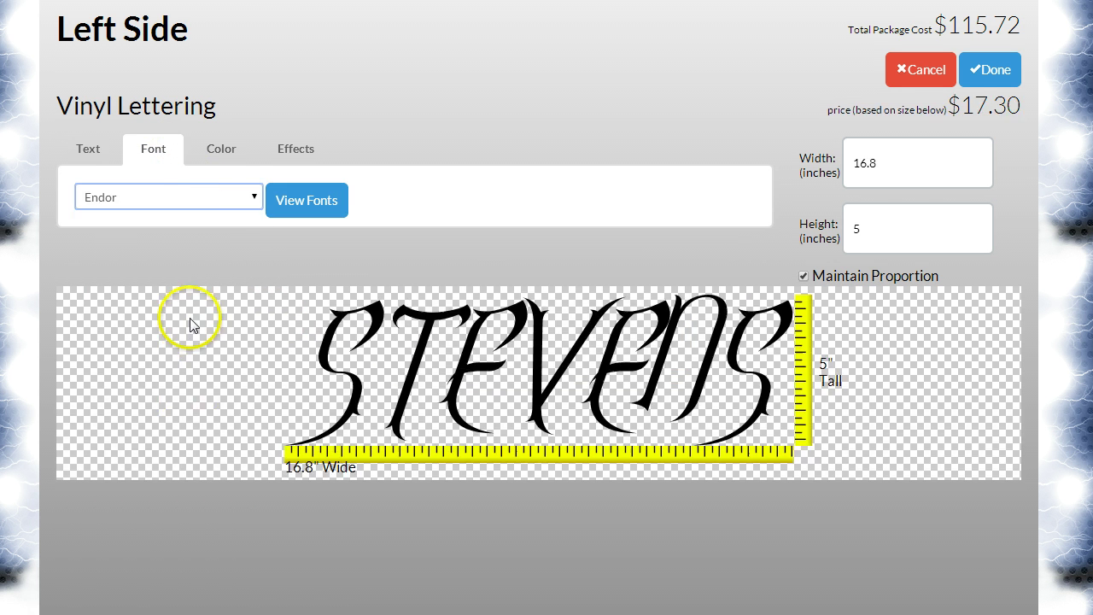
{"action": "left_click", "coordinate": [298, 195]}
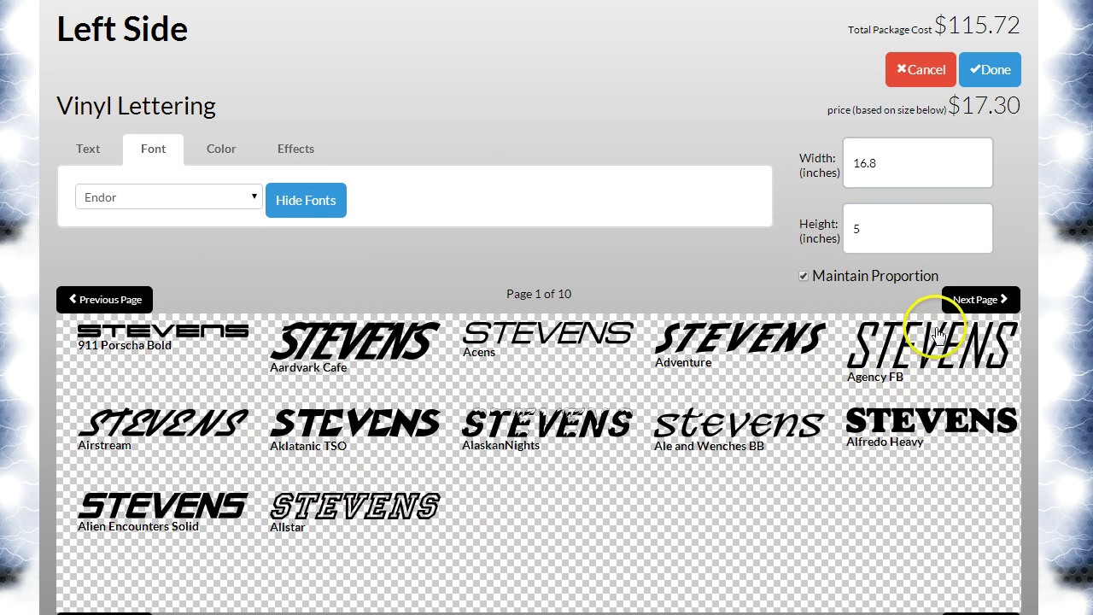
{"action": "left_click", "coordinate": [955, 303]}
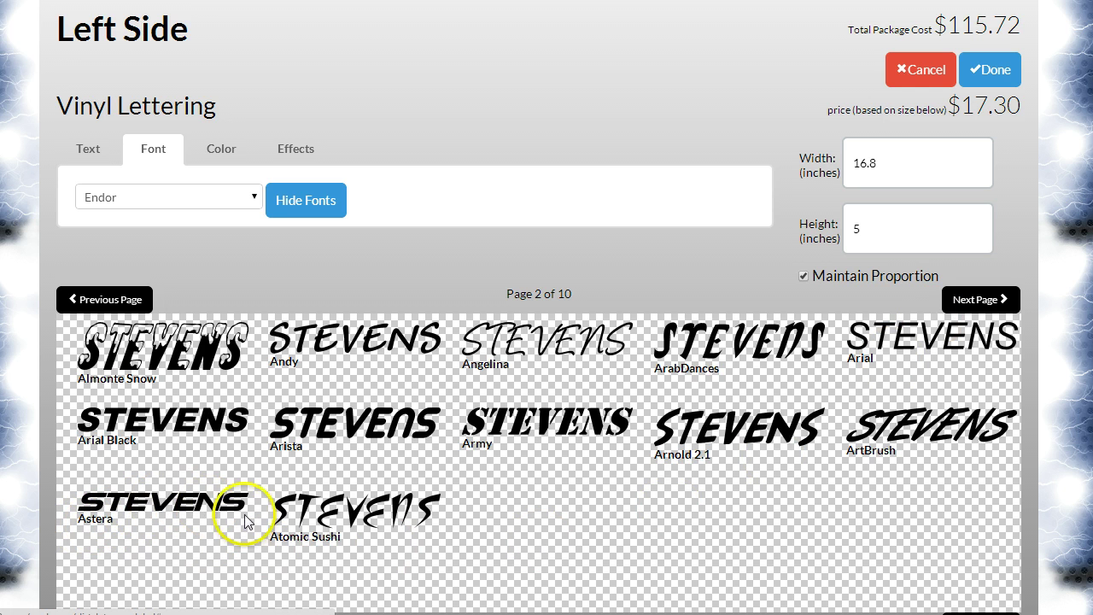
{"action": "left_click", "coordinate": [180, 505]}
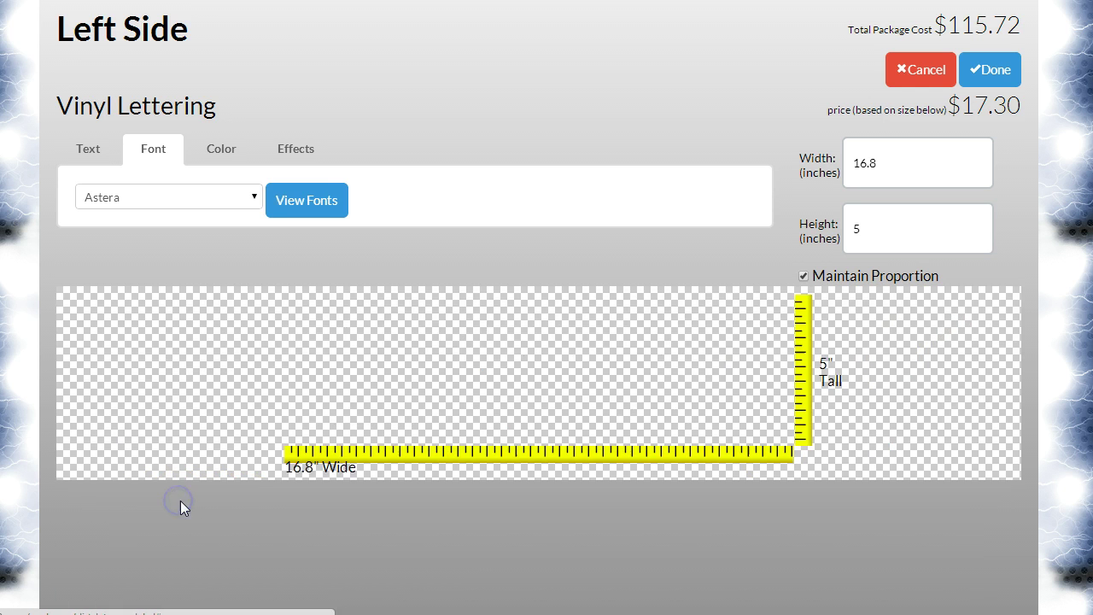
{"action": "left_click", "coordinate": [203, 150]}
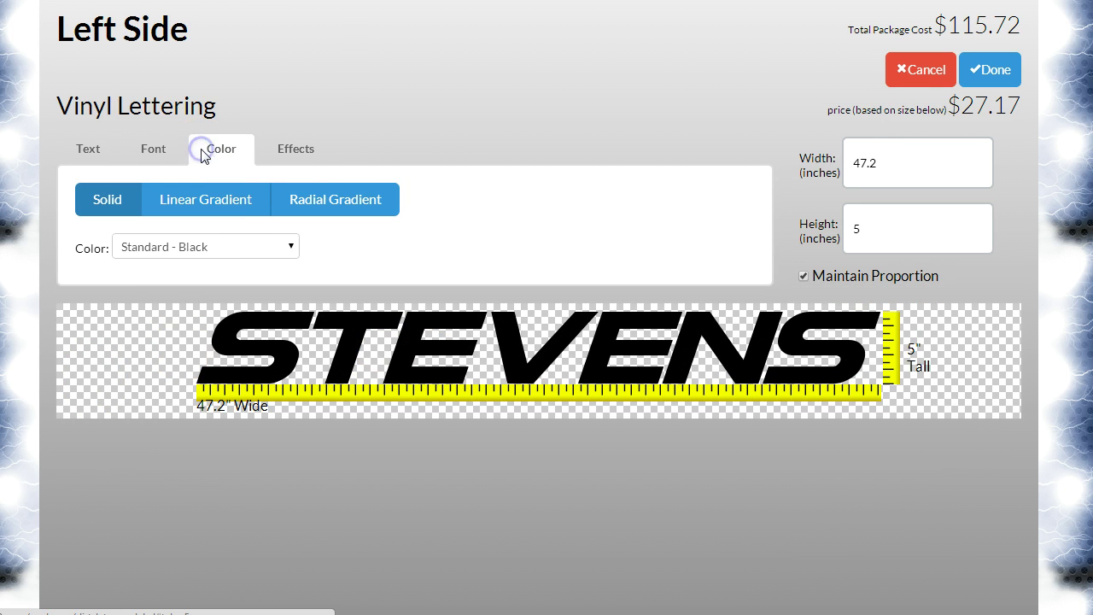
- Change the STEVENS lettering from black to solid Standard - Green
{"action": "left_click", "coordinate": [273, 248]}
{"action": "scroll", "coordinate": [310, 335], "scroll_direction": "down", "scroll_amount": 10}
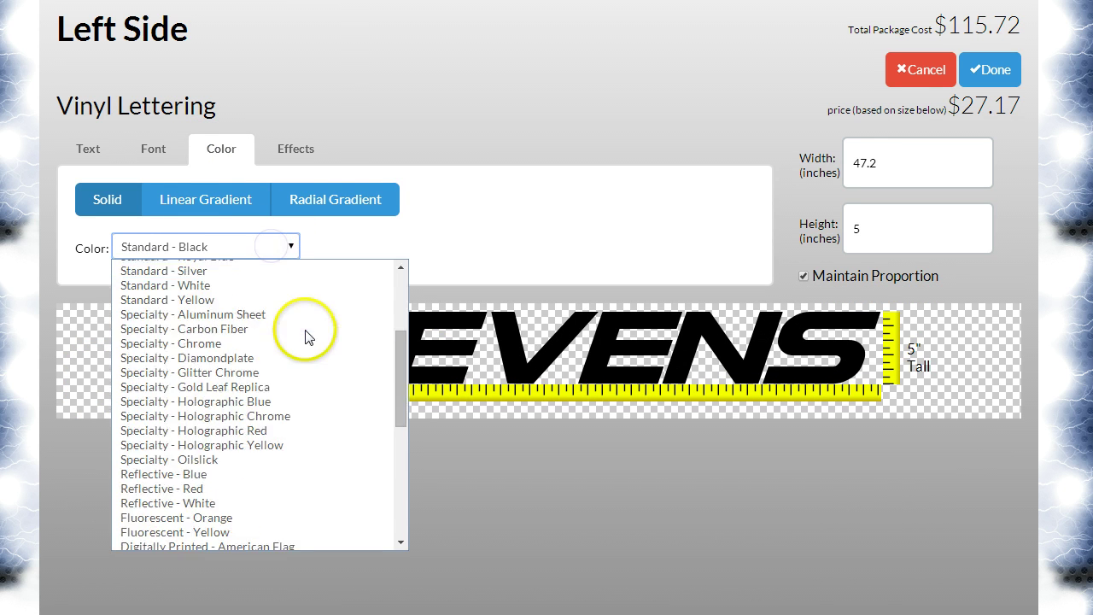
{"action": "scroll", "coordinate": [354, 427], "scroll_direction": "up", "scroll_amount": 10}
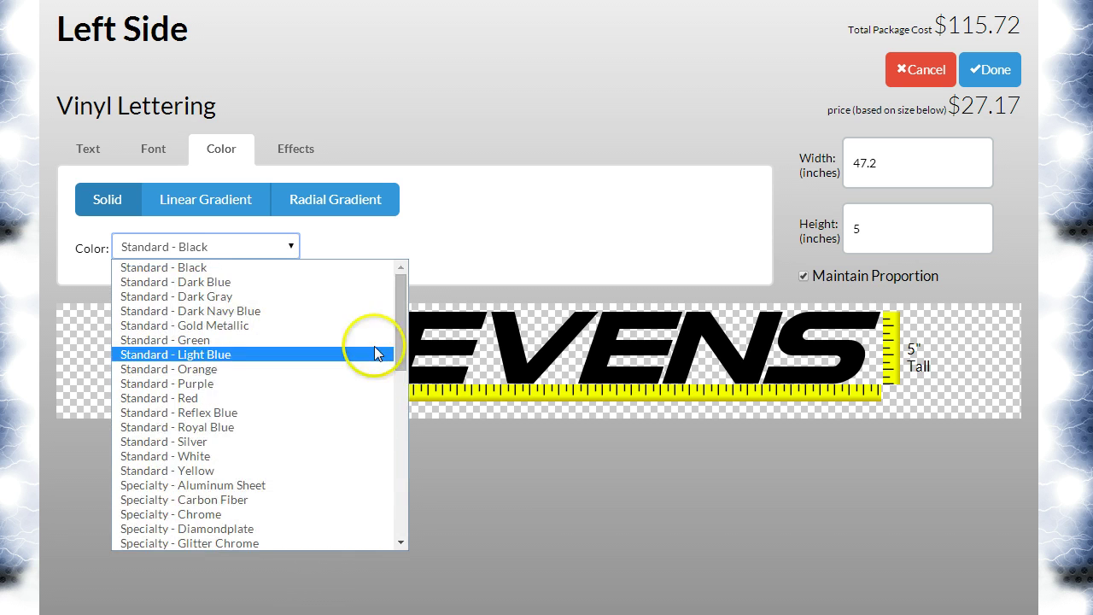
{"action": "left_click", "coordinate": [500, 221]}
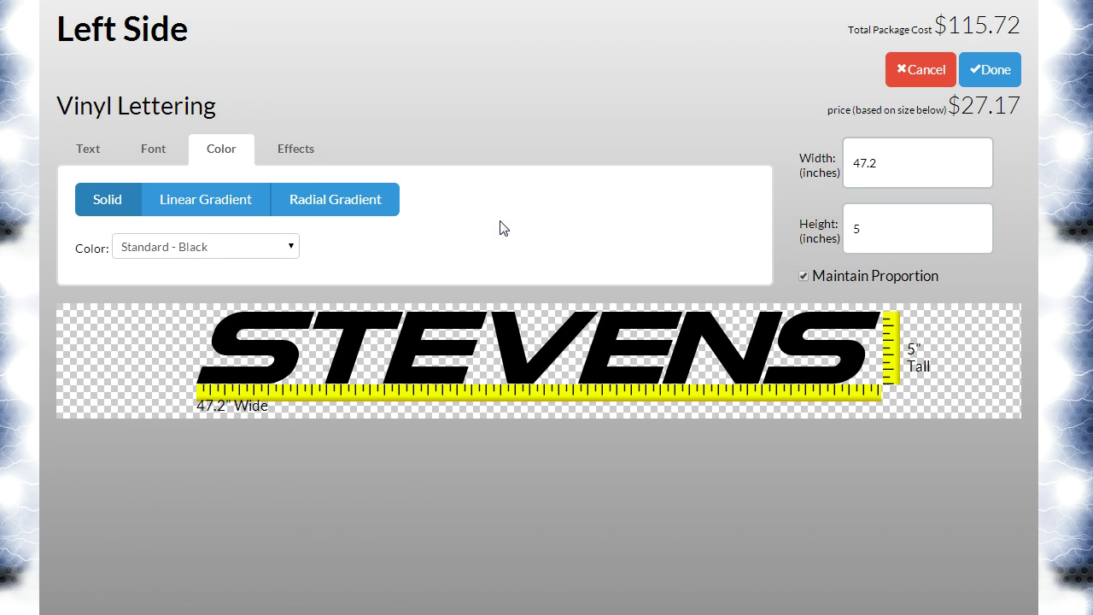
{"action": "left_click", "coordinate": [541, 213]}
{"action": "left_click", "coordinate": [291, 248]}
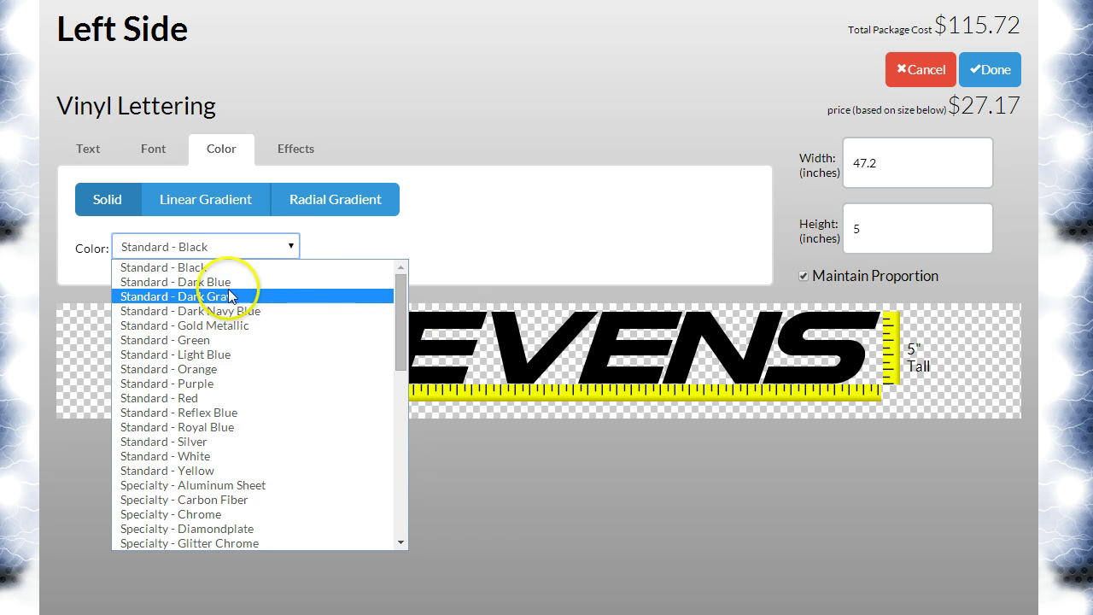
{"action": "scroll", "coordinate": [137, 410], "scroll_direction": "down", "scroll_amount": 3}
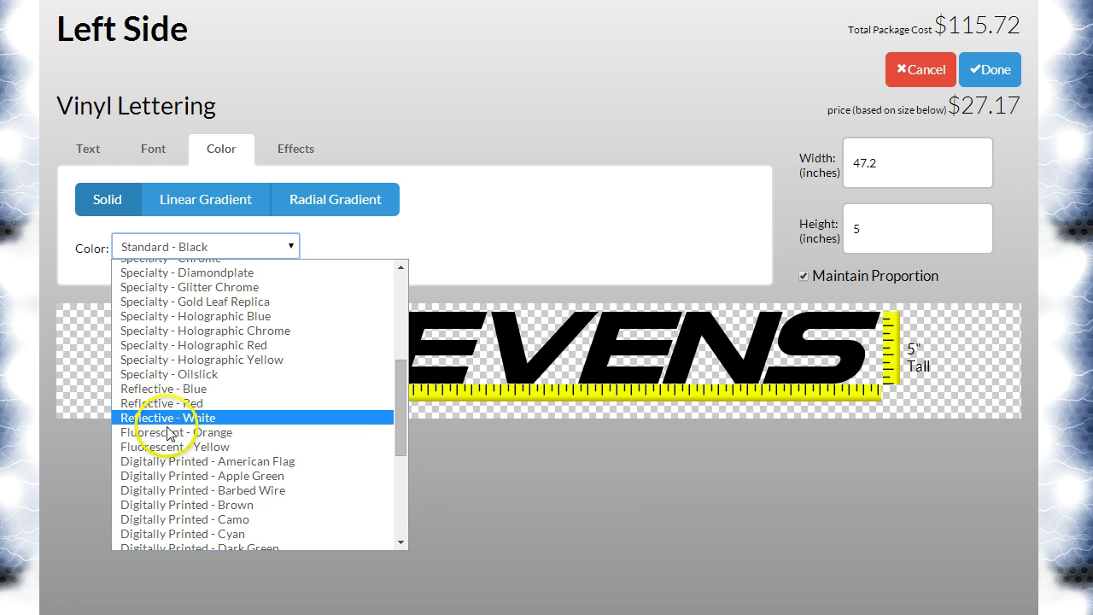
{"action": "scroll", "coordinate": [235, 379], "scroll_direction": "down", "scroll_amount": 5}
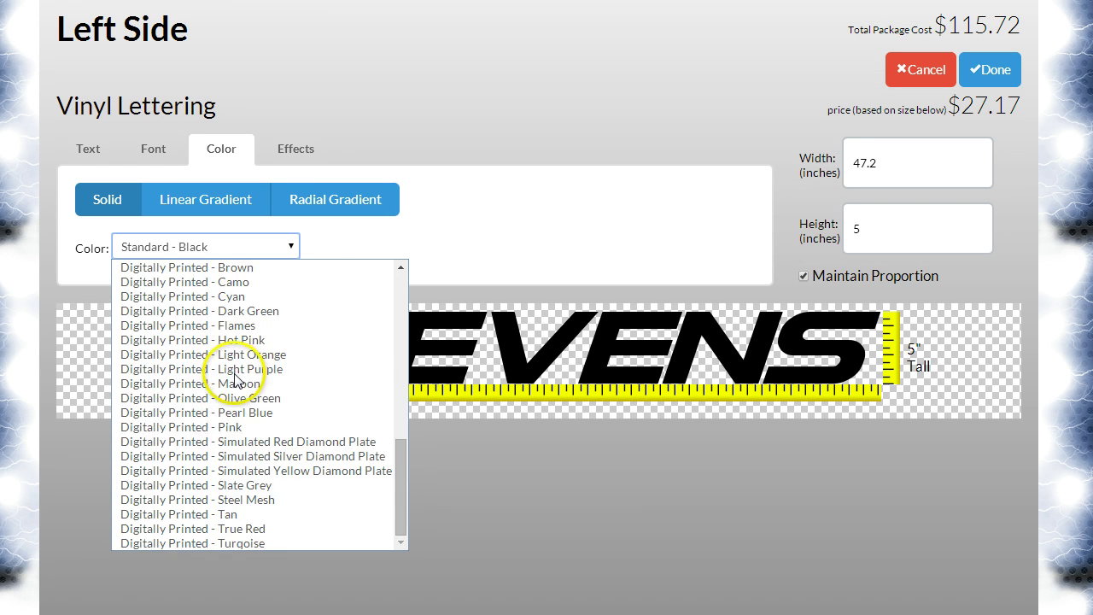
{"action": "left_click_drag", "start_coordinate": [398, 479], "coordinate": [403, 295]}
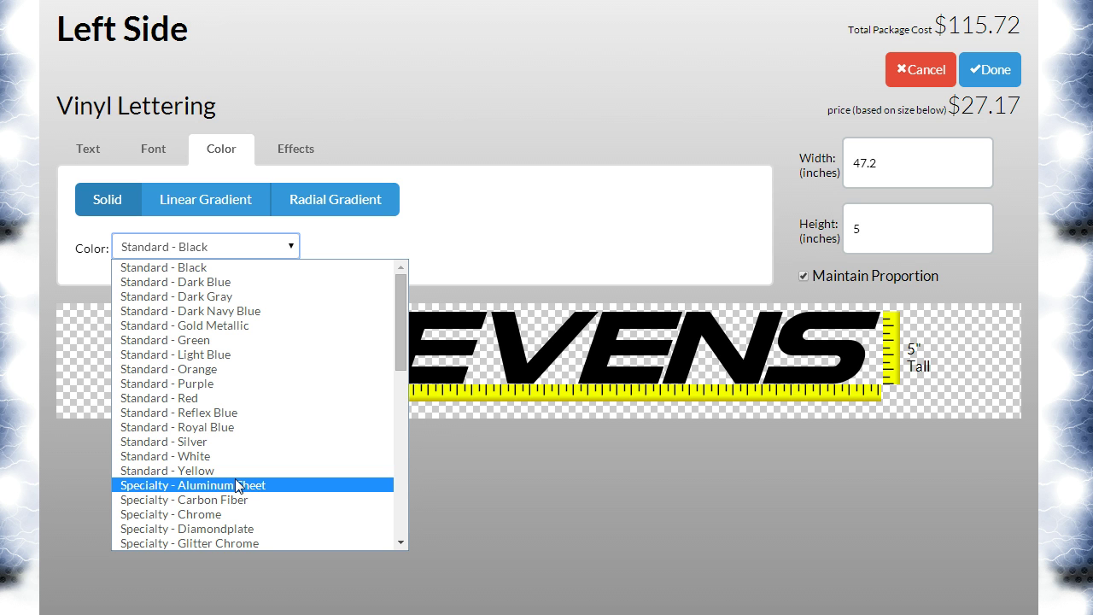
{"action": "left_click", "coordinate": [257, 513]}
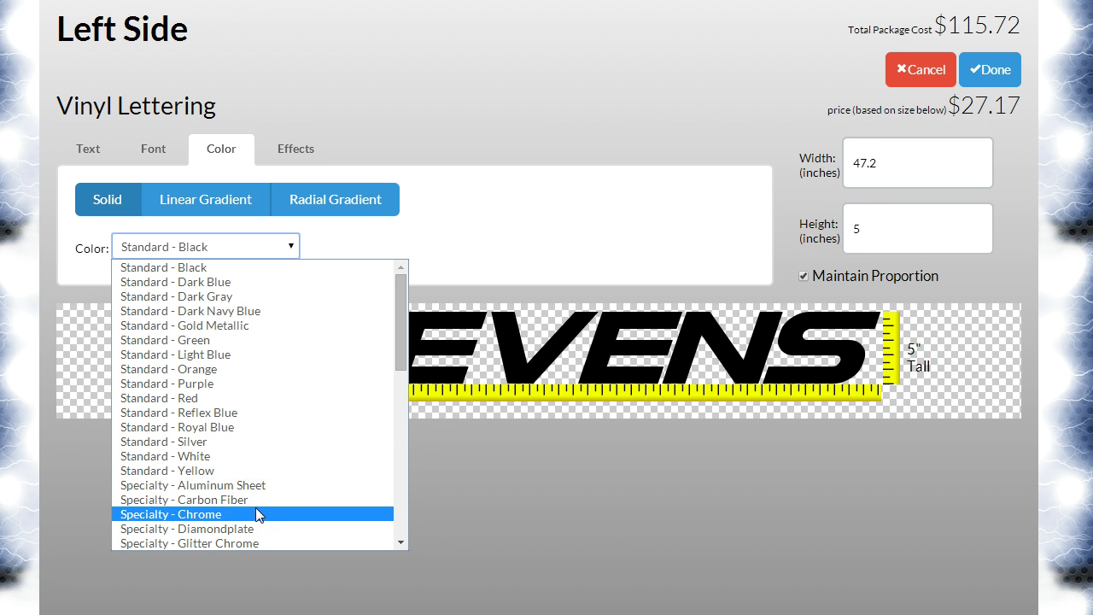
{"action": "scroll", "coordinate": [256, 507], "scroll_direction": "down", "scroll_amount": 4}
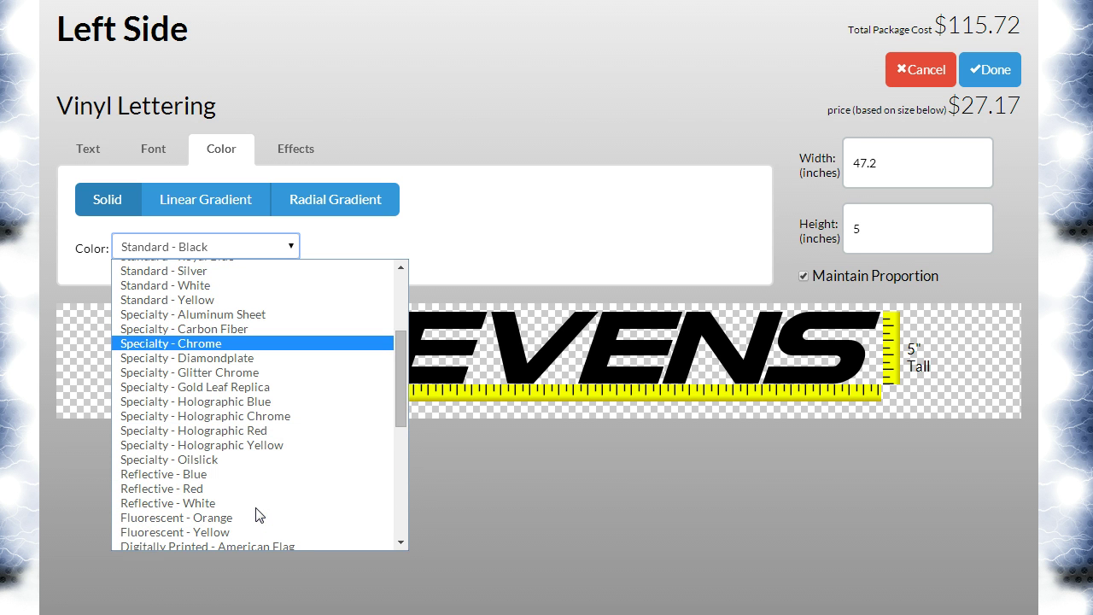
{"action": "scroll", "coordinate": [256, 513], "scroll_direction": "up", "scroll_amount": 4}
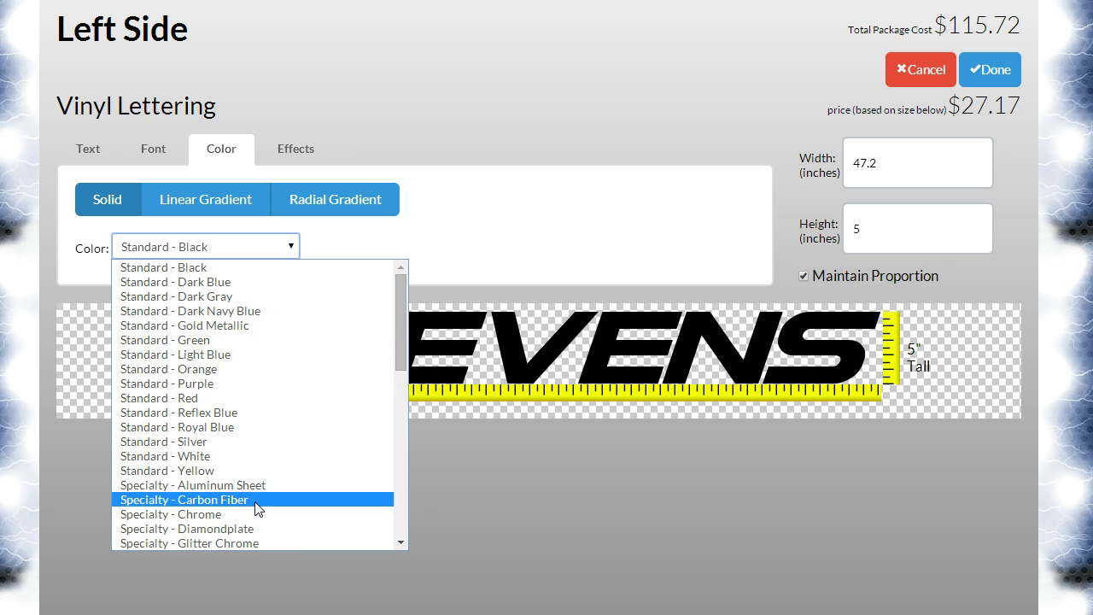
{"action": "left_click", "coordinate": [282, 341]}
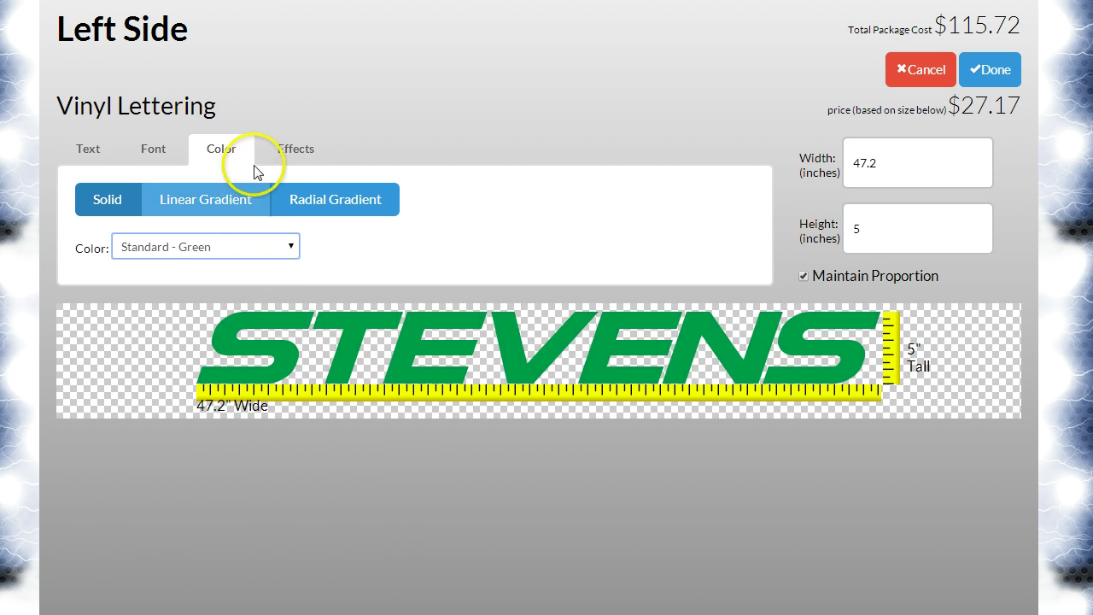
- Give STEVENS a black outline and inner bevel, with rounded corners turned off
{"action": "left_click", "coordinate": [290, 151]}
{"action": "left_click", "coordinate": [225, 298]}
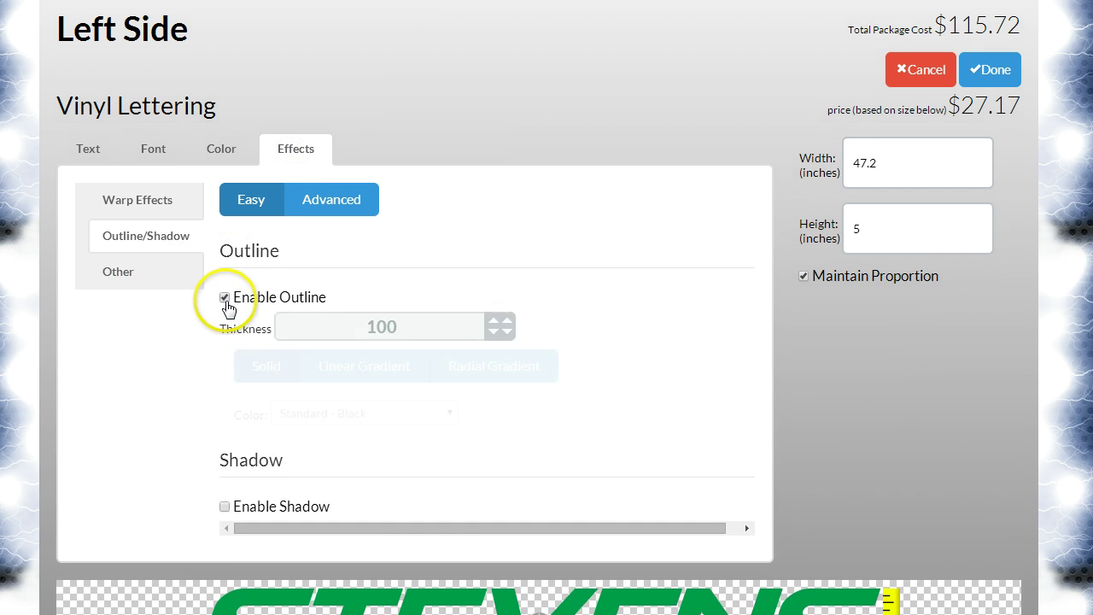
{"action": "scroll", "coordinate": [669, 485], "scroll_direction": "down", "scroll_amount": 2}
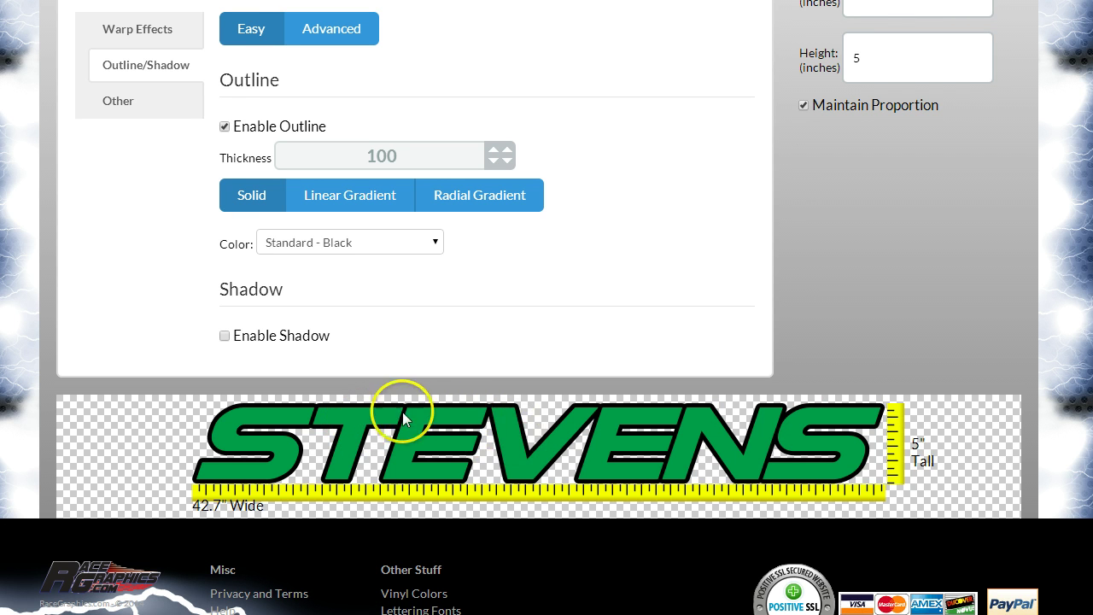
{"action": "left_click", "coordinate": [124, 103]}
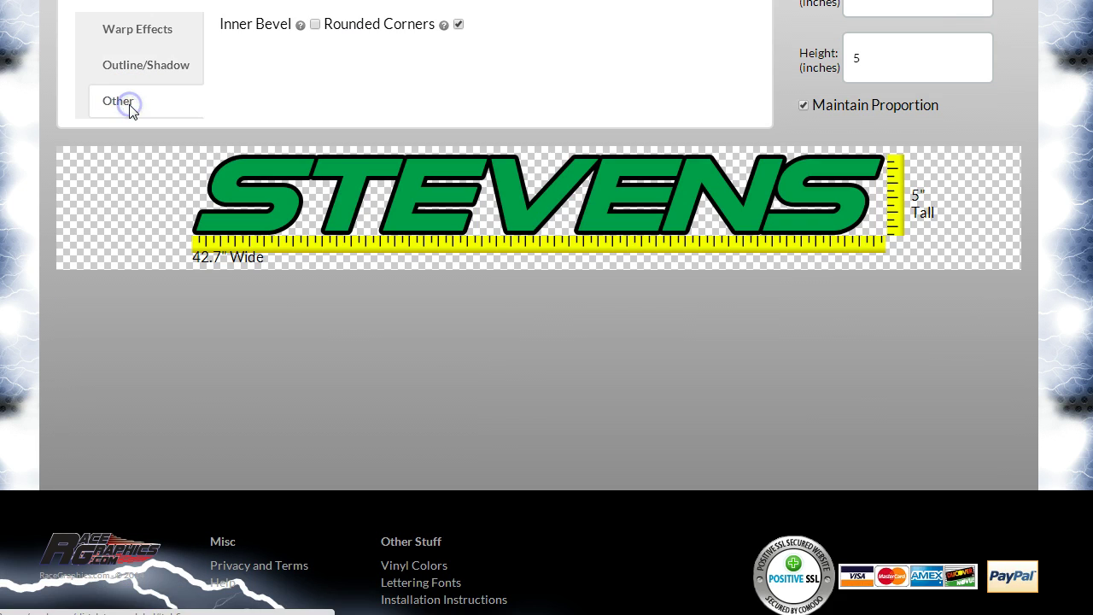
{"action": "scroll", "coordinate": [497, 301], "scroll_direction": "up", "scroll_amount": 2}
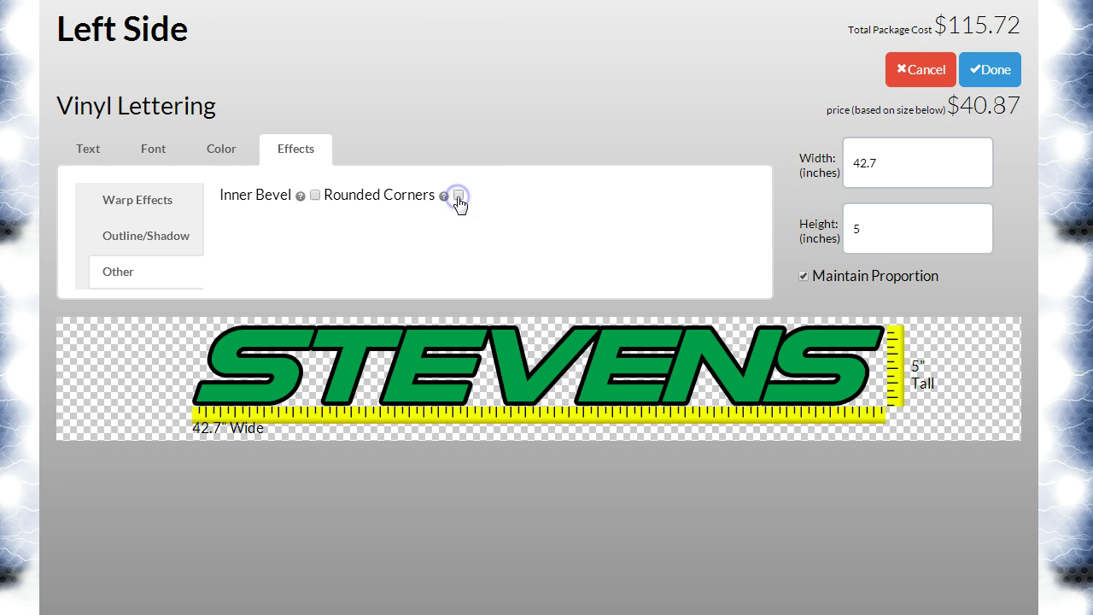
{"action": "left_click", "coordinate": [458, 198]}
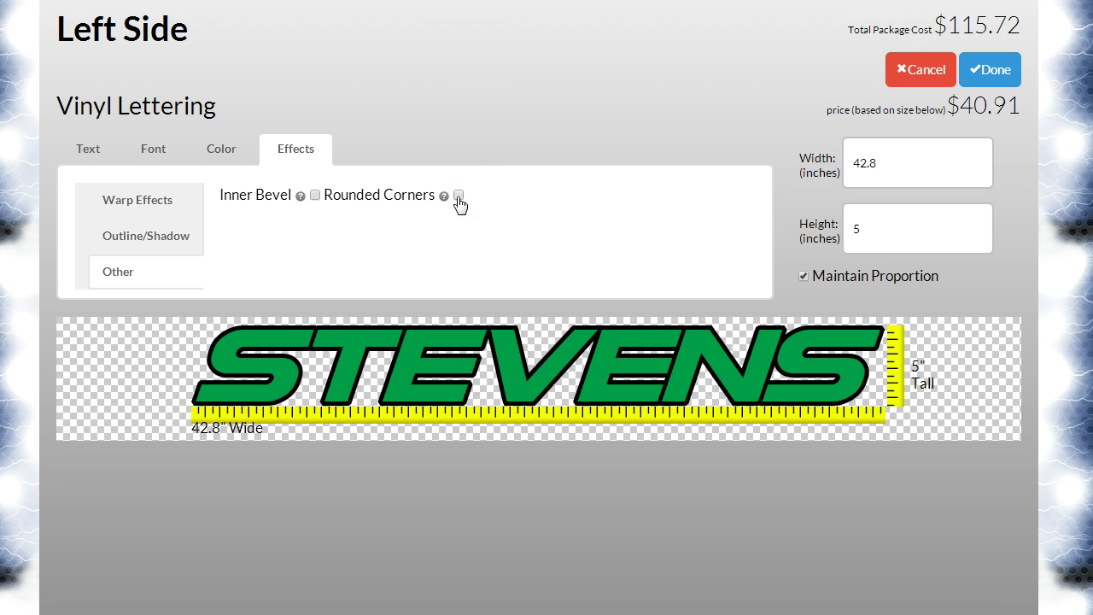
{"action": "left_click", "coordinate": [315, 196]}
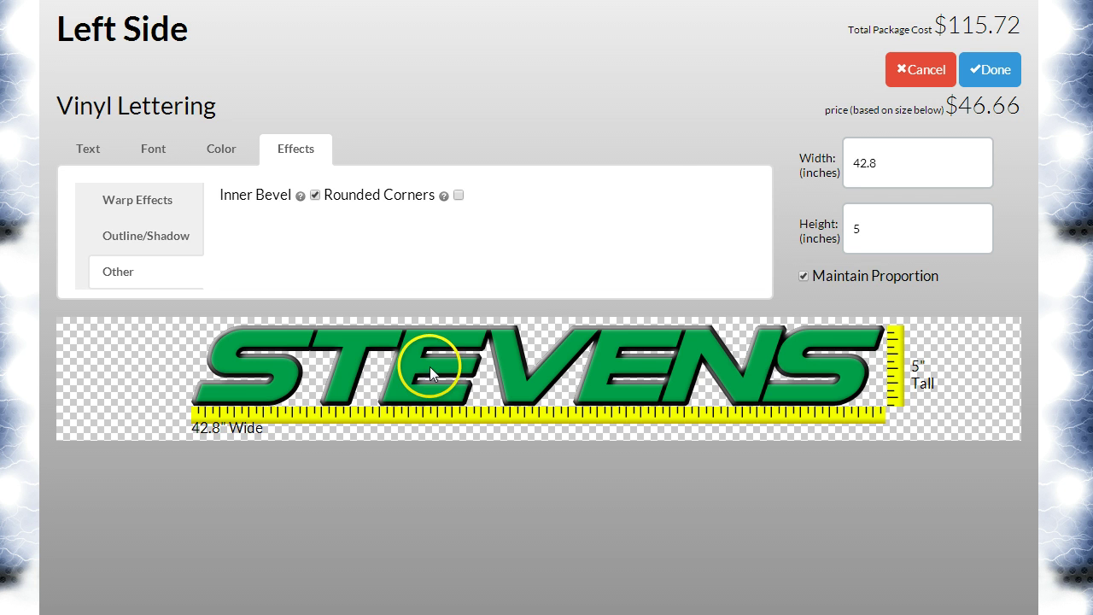
- Fill STEVENS with a linear gradient starting Green and fading to Yellow
{"action": "left_click", "coordinate": [227, 164]}
{"action": "left_click", "coordinate": [221, 208]}
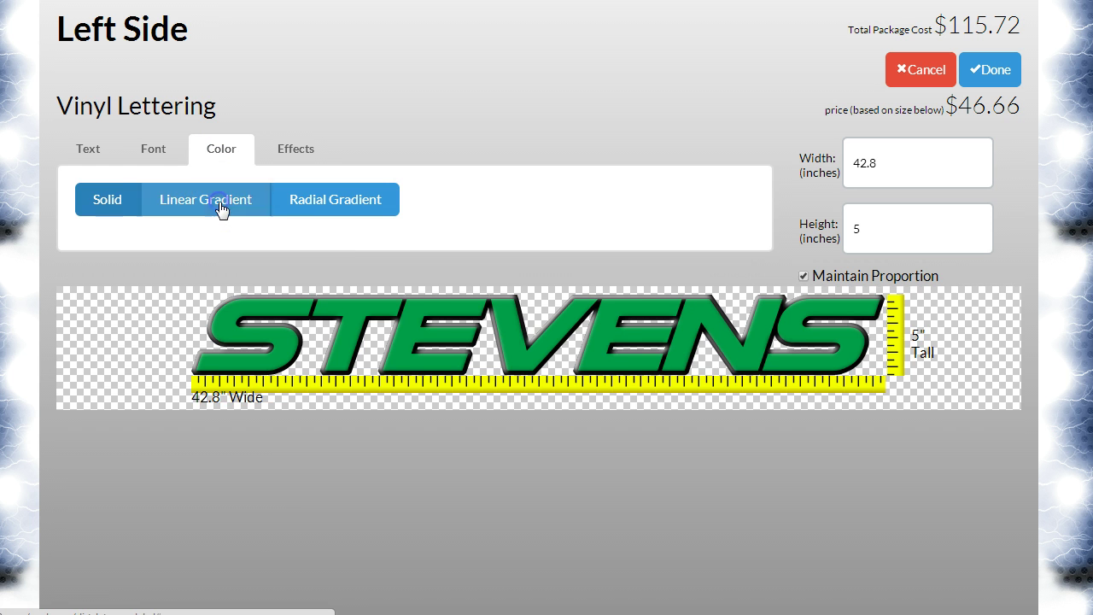
{"action": "left_click", "coordinate": [247, 249]}
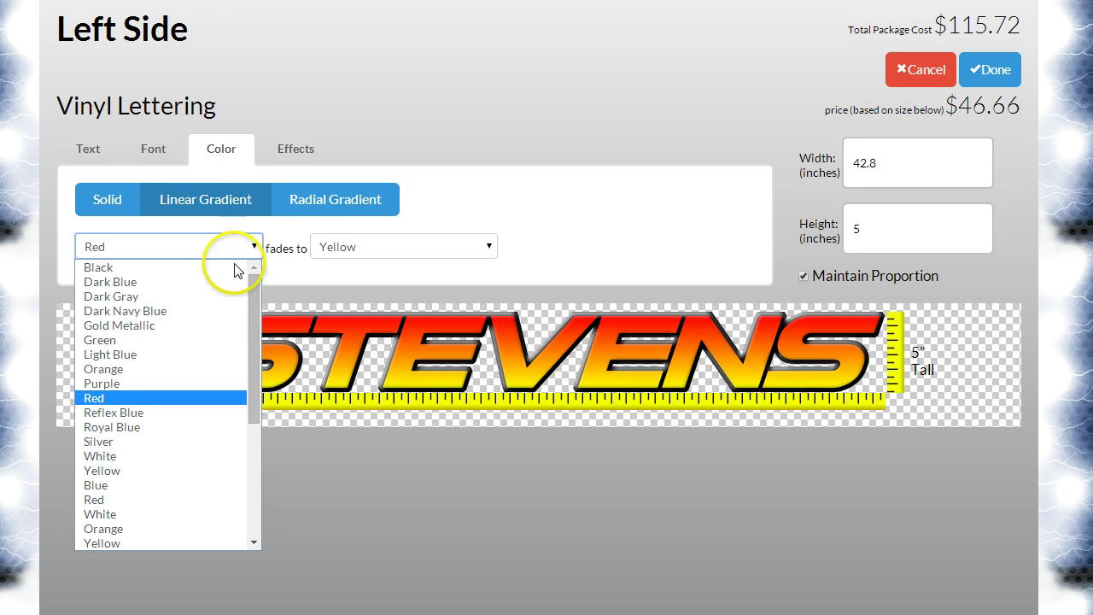
{"action": "left_click", "coordinate": [205, 340]}
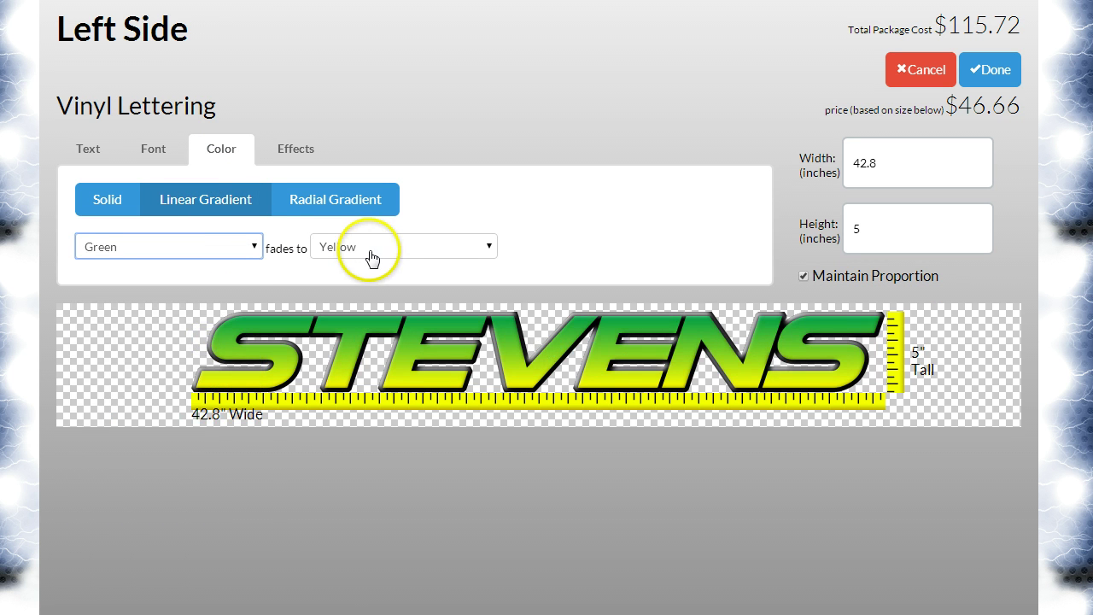
- Place STEVENS on the left lower door beneath the 23x, enlarged to 80 by 9.3 inches
{"action": "left_click", "coordinate": [993, 73]}
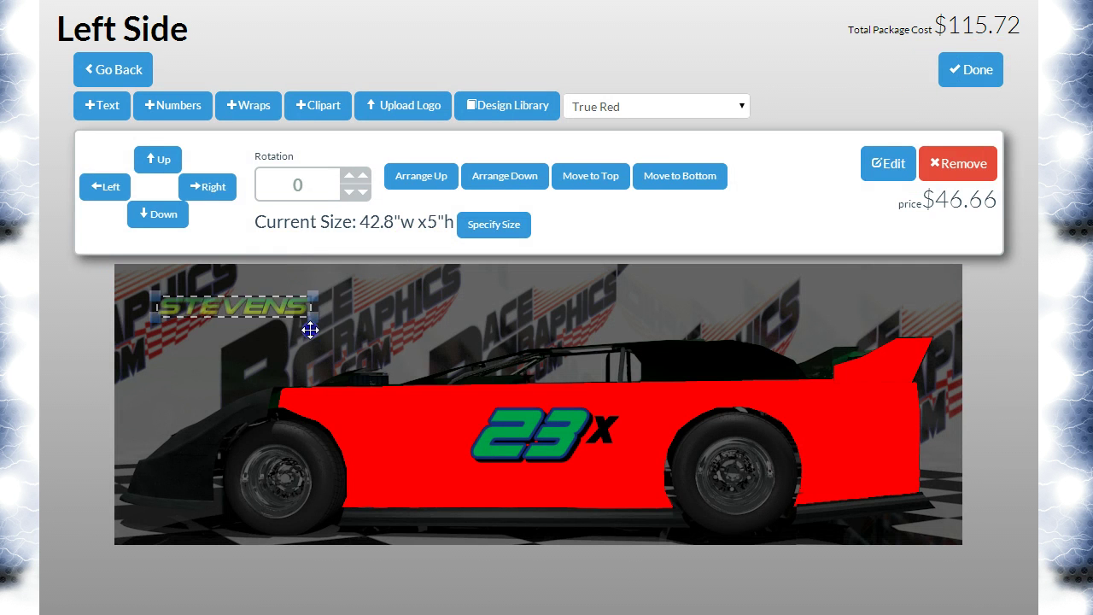
{"action": "left_click_drag", "start_coordinate": [310, 330], "coordinate": [494, 504]}
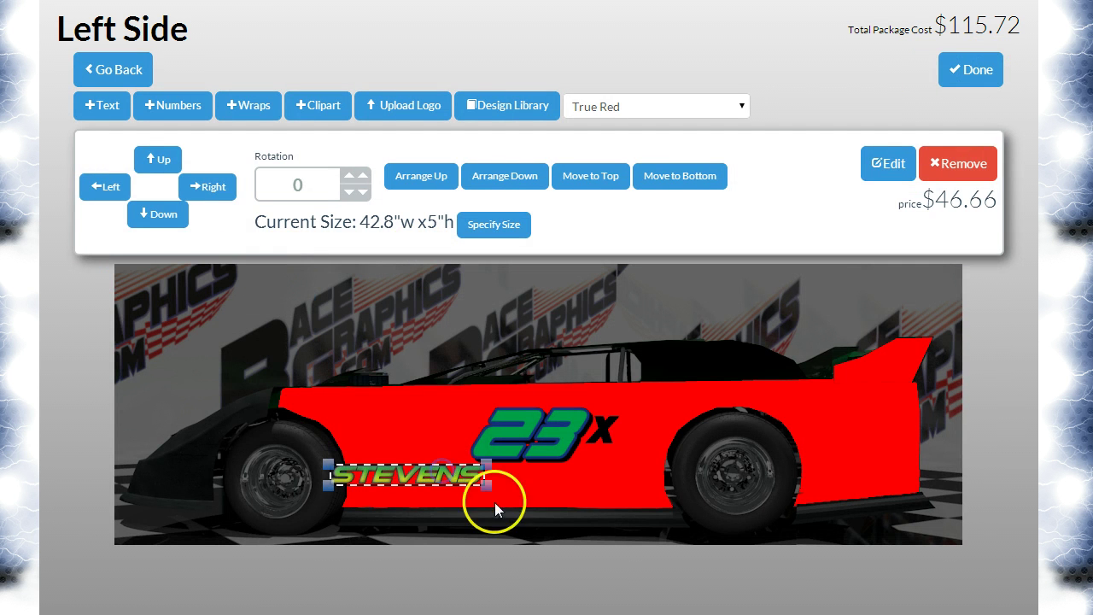
{"action": "left_click_drag", "start_coordinate": [622, 503], "coordinate": [622, 502]}
{"action": "left_click_drag", "start_coordinate": [522, 368], "coordinate": [561, 374]}
{"action": "left_click", "coordinate": [707, 495]}
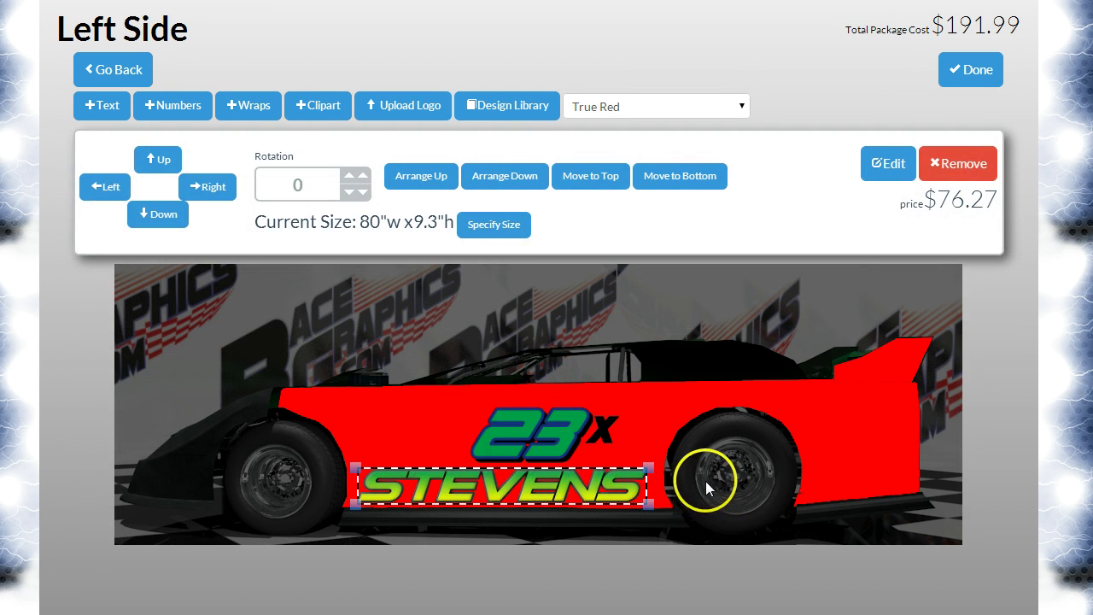
{"action": "left_click", "coordinate": [973, 69]}
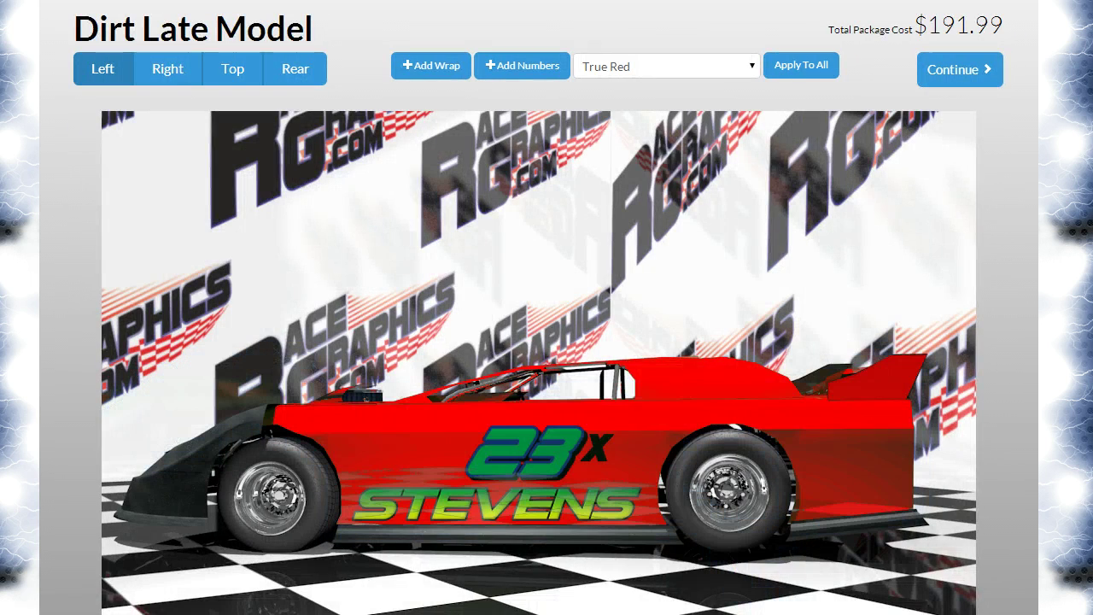
- Add STEVENS from the Design Library to the right side's lower door beneath the 23x
{"action": "left_click", "coordinate": [166, 68]}
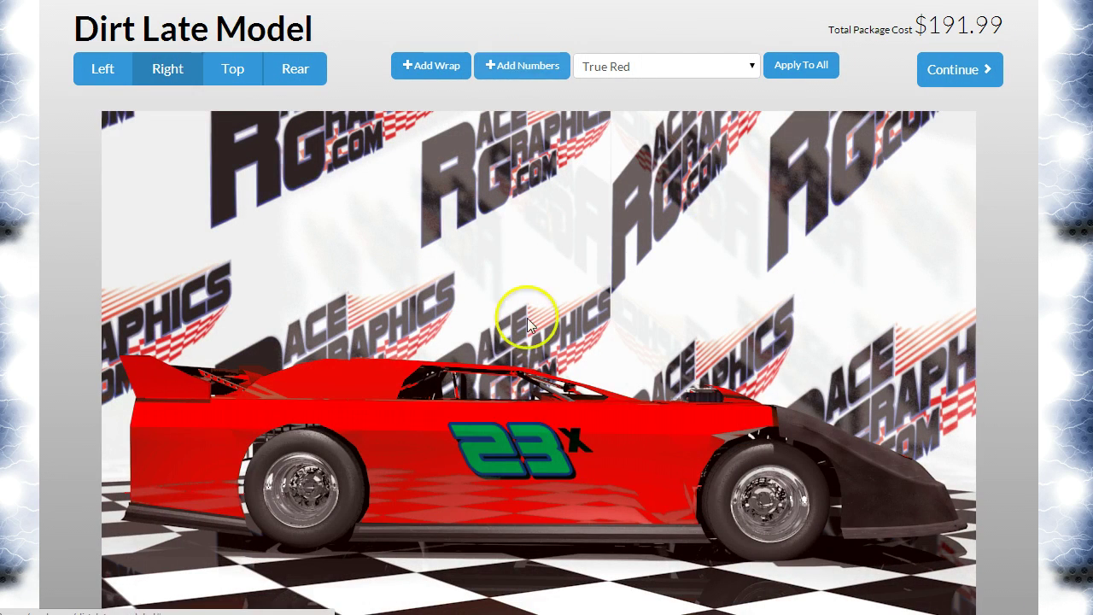
{"action": "left_click", "coordinate": [556, 425]}
{"action": "left_click", "coordinate": [576, 333]}
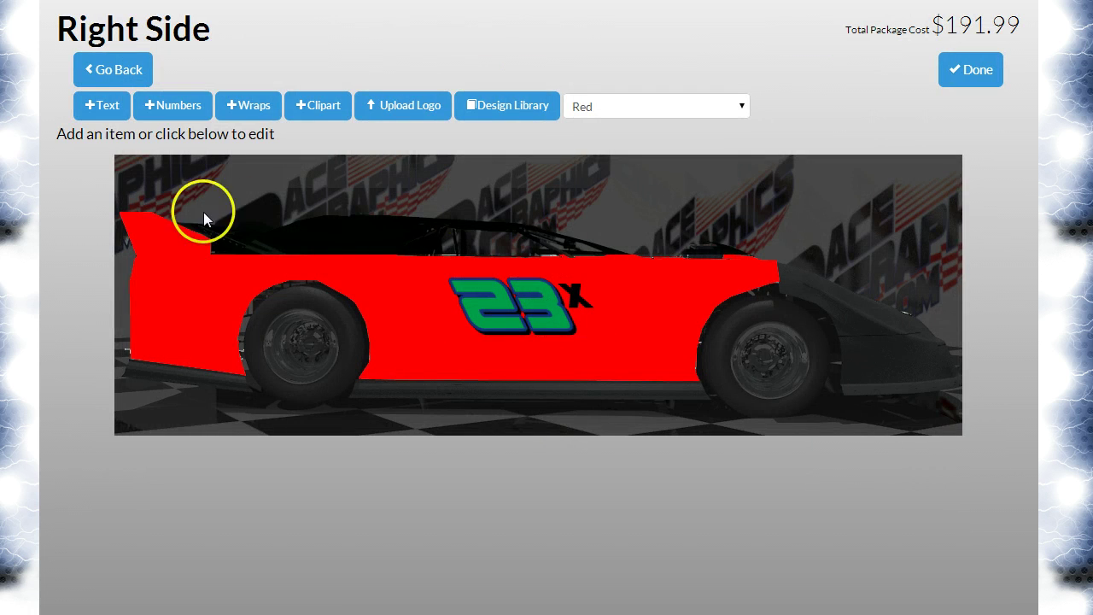
{"action": "left_click", "coordinate": [506, 109]}
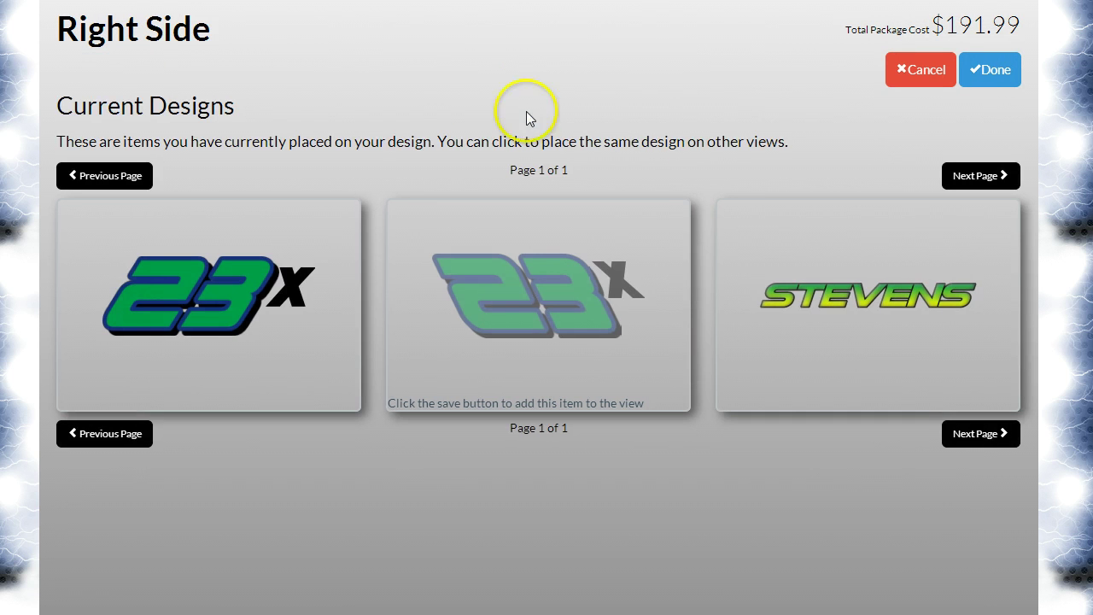
{"action": "left_click", "coordinate": [848, 309]}
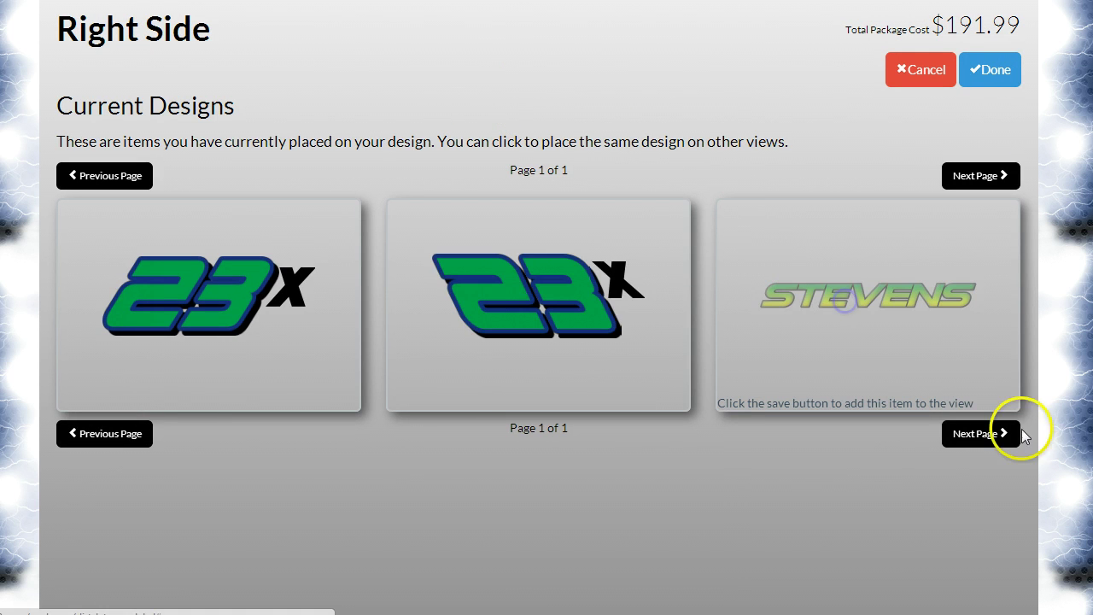
{"action": "left_click", "coordinate": [991, 70]}
{"action": "left_click_drag", "start_coordinate": [337, 289], "coordinate": [600, 464]}
{"action": "left_click", "coordinate": [495, 597]}
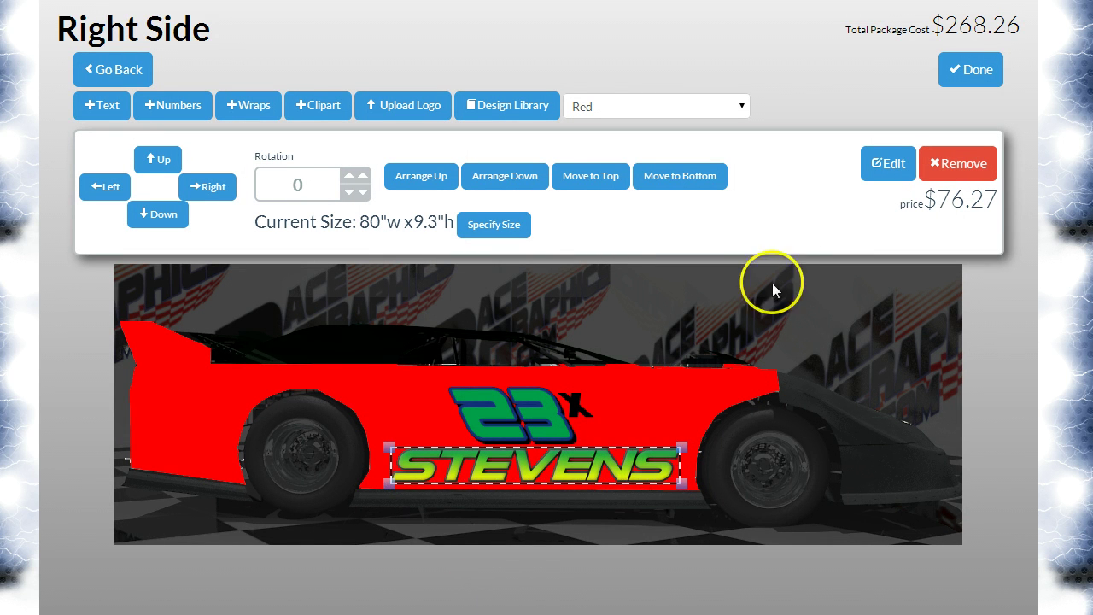
{"action": "key", "text": "Down"}
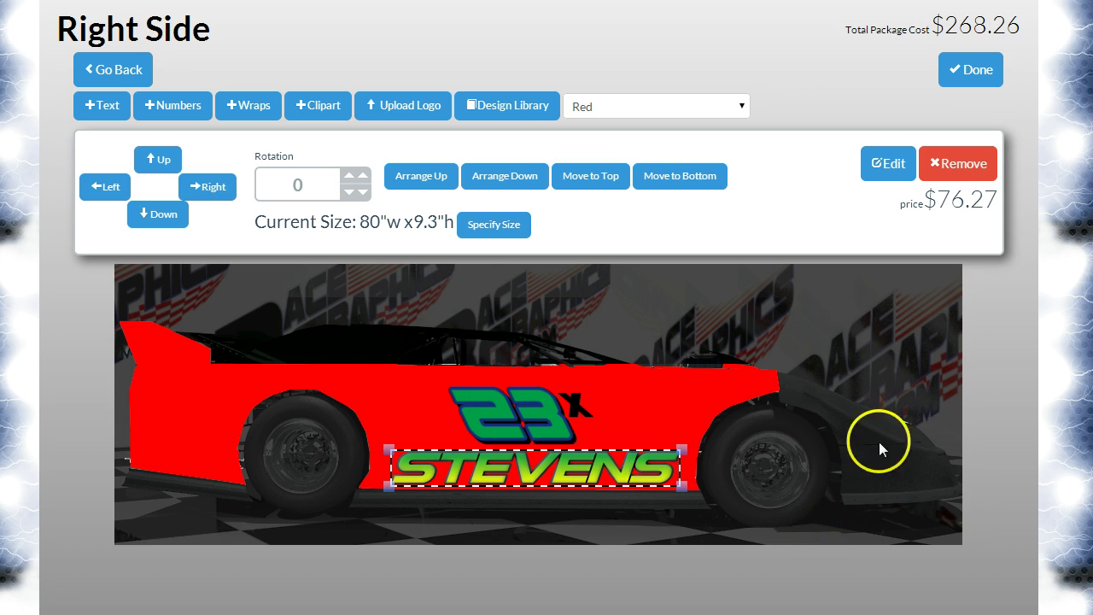
{"action": "left_click", "coordinate": [968, 71]}
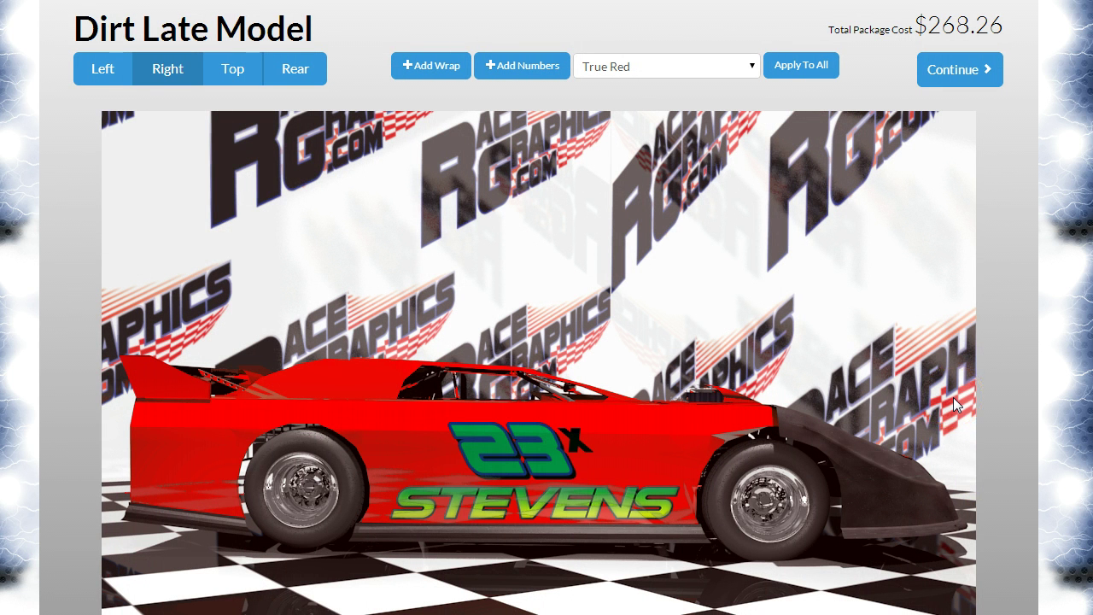
- Place the STEVENS design from the Design Library onto the car's roof
{"action": "left_click", "coordinate": [242, 68]}
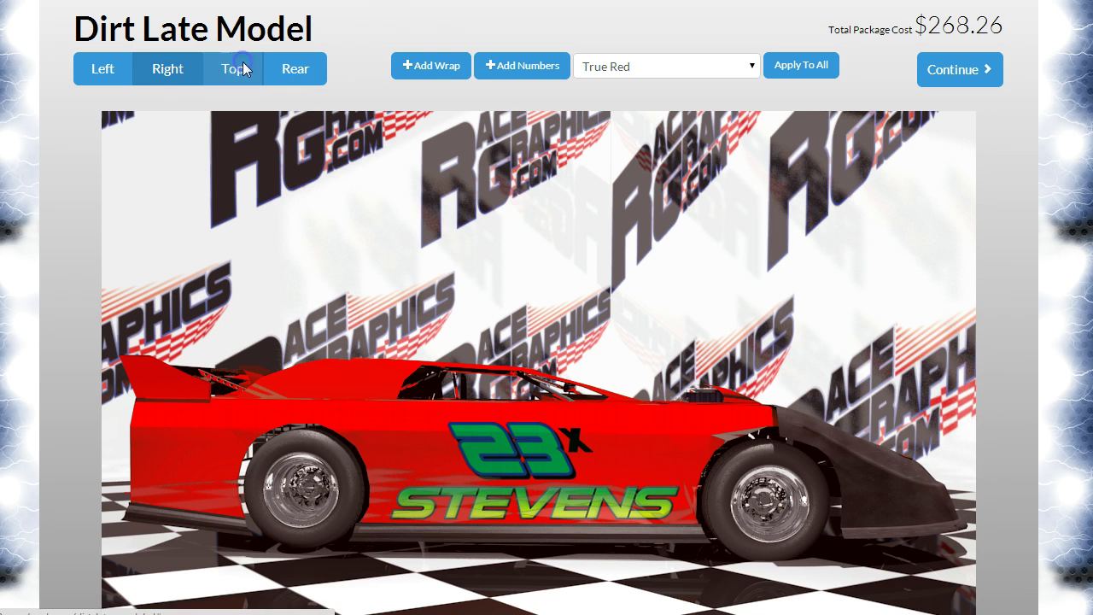
{"action": "left_click", "coordinate": [533, 246]}
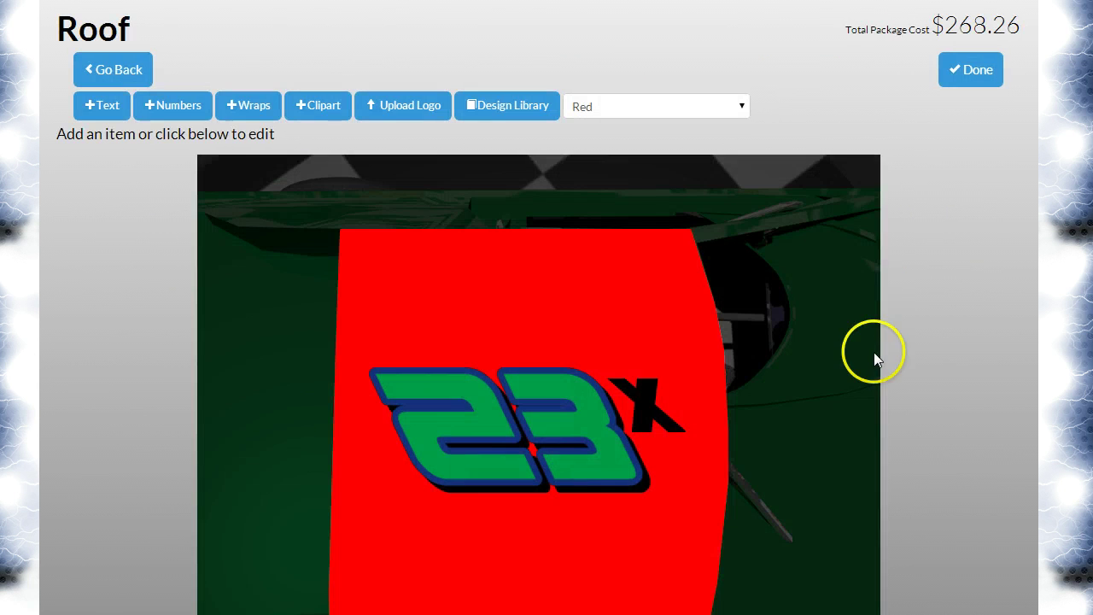
{"action": "left_click", "coordinate": [478, 106]}
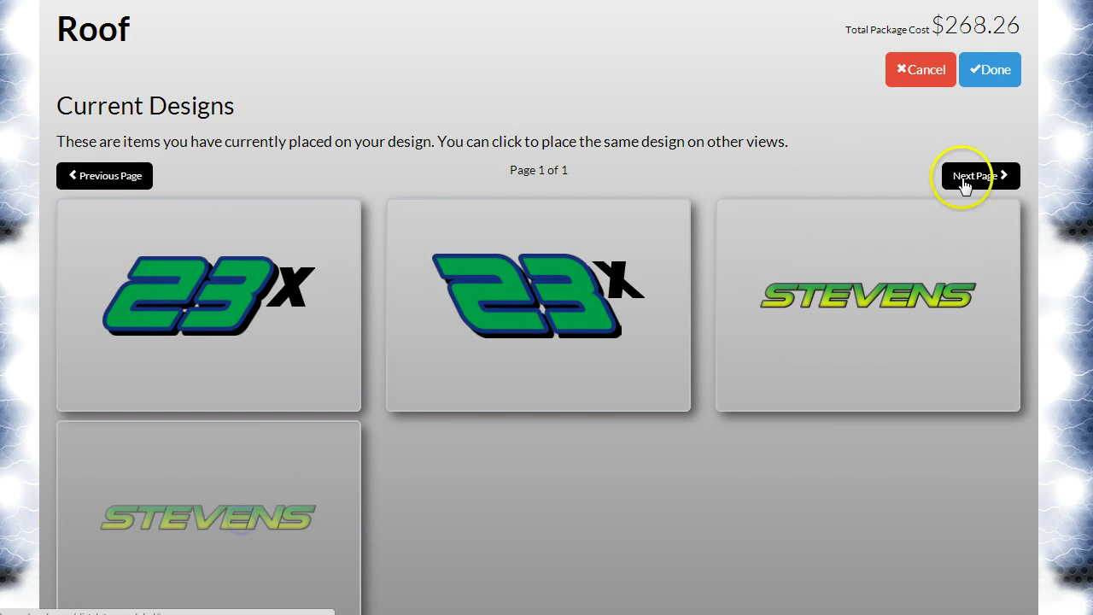
{"action": "left_click", "coordinate": [1008, 69]}
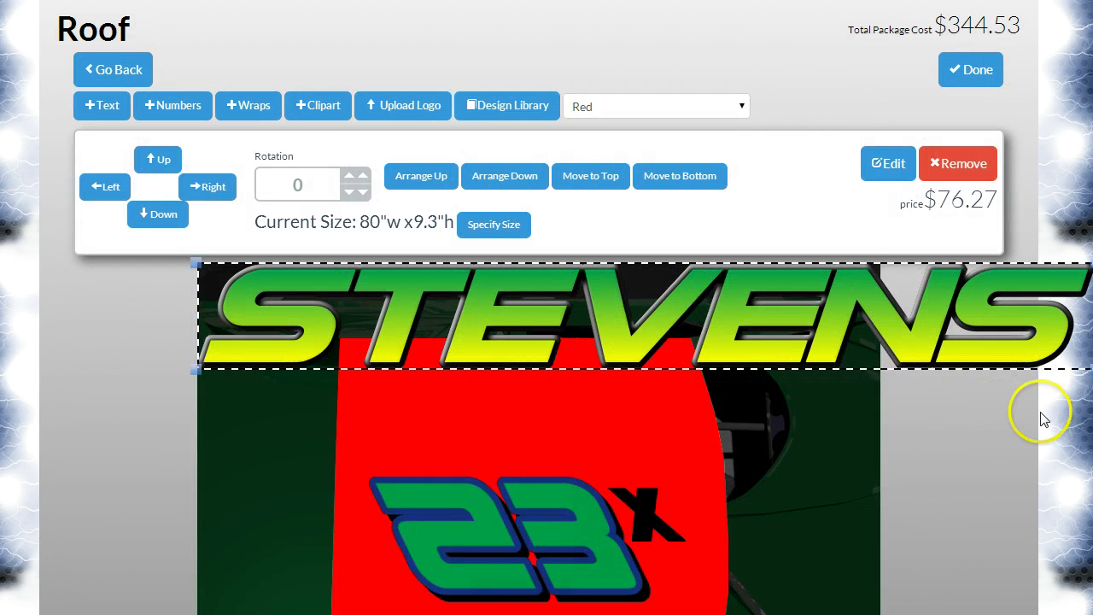
- Shrink the roof STEVENS to 29.6 by 3.4 inches and position it below the 23x
{"action": "left_click_drag", "start_coordinate": [1066, 369], "coordinate": [679, 319]}
{"action": "left_click", "coordinate": [567, 220]}
{"action": "left_click_drag", "start_coordinate": [612, 404], "coordinate": [808, 586]}
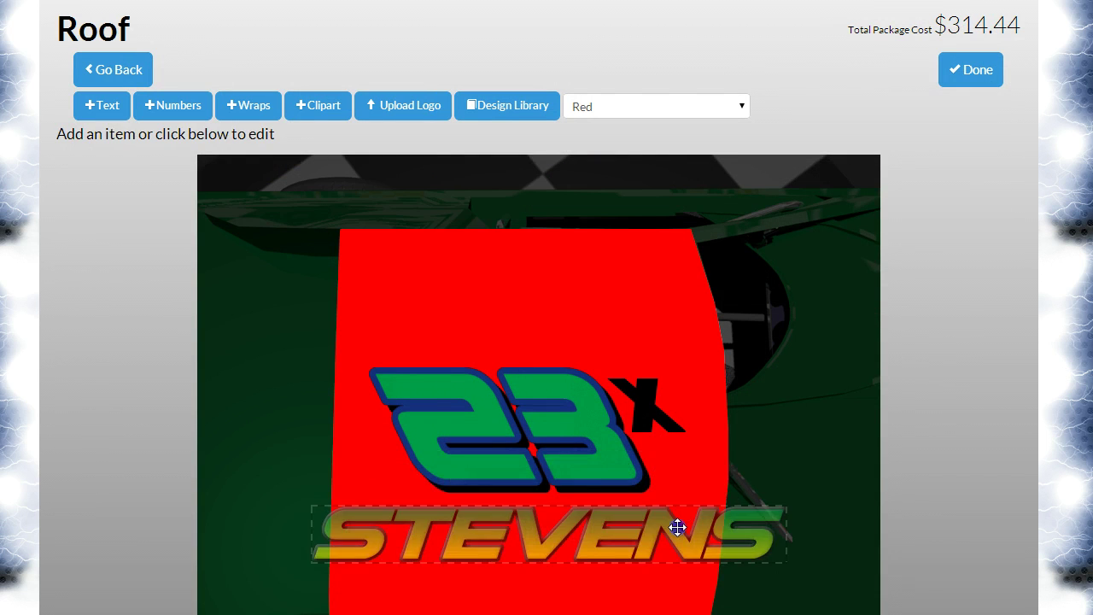
{"action": "scroll", "coordinate": [795, 586], "scroll_direction": "down", "scroll_amount": 2}
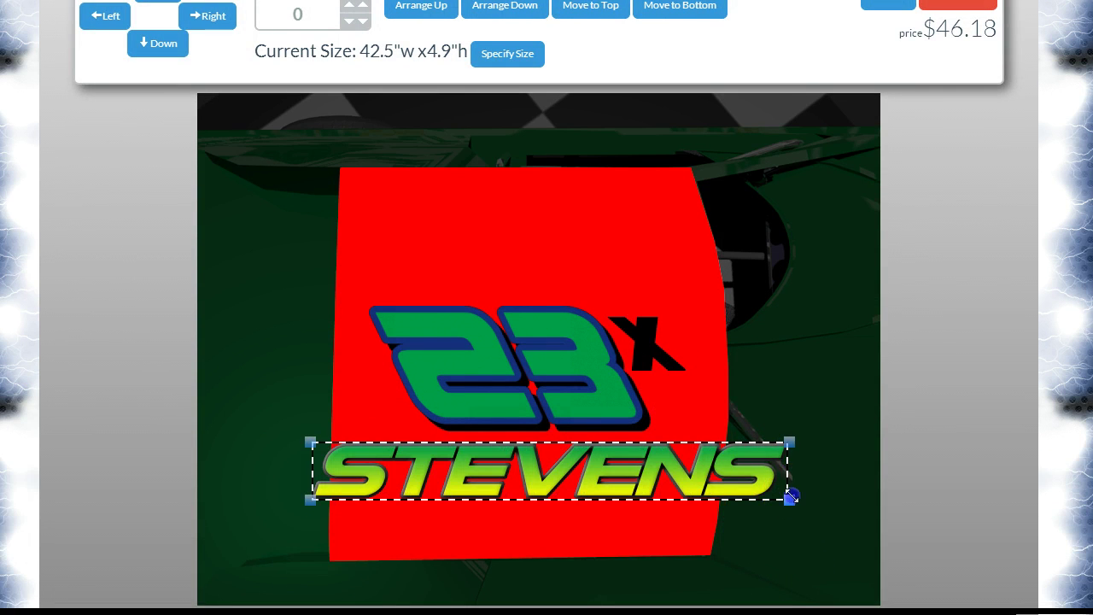
{"action": "left_click", "coordinate": [610, 458]}
{"action": "left_click_drag", "start_coordinate": [552, 525], "coordinate": [606, 501]}
{"action": "scroll", "coordinate": [812, 518], "scroll_direction": "down", "scroll_amount": 2}
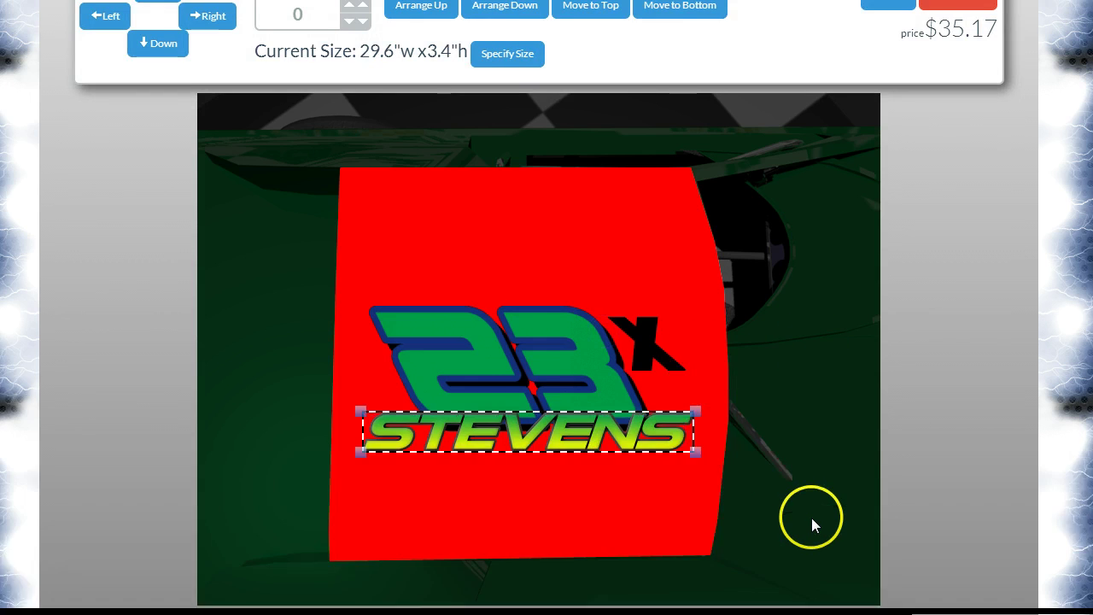
{"action": "scroll", "coordinate": [813, 518], "scroll_direction": "up", "scroll_amount": 1}
{"action": "left_click", "coordinate": [970, 1]}
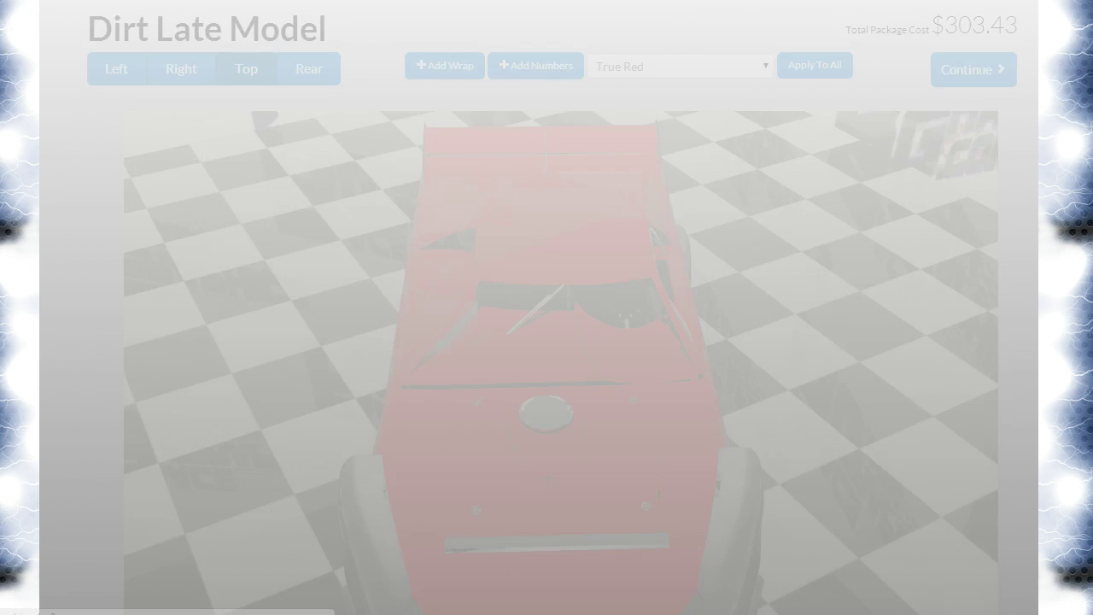
- Place the STEVENS design from the Design Library onto the rear spoiler
{"action": "scroll", "coordinate": [966, 275], "scroll_direction": "down", "scroll_amount": 2}
{"action": "scroll", "coordinate": [966, 274], "scroll_direction": "up", "scroll_amount": 1}
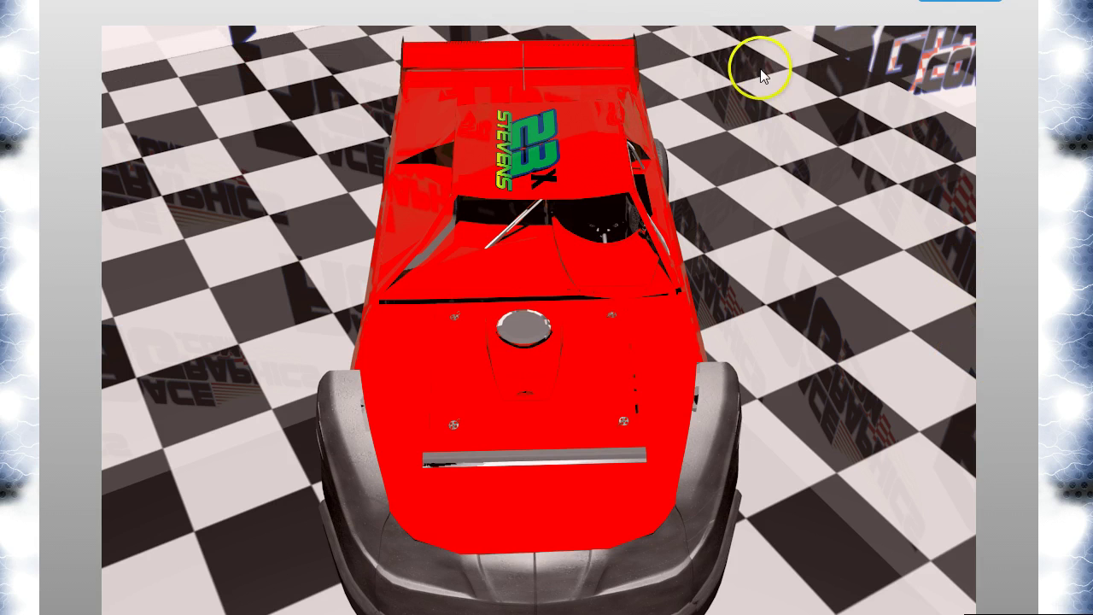
{"action": "scroll", "coordinate": [299, 92], "scroll_direction": "up", "scroll_amount": 1}
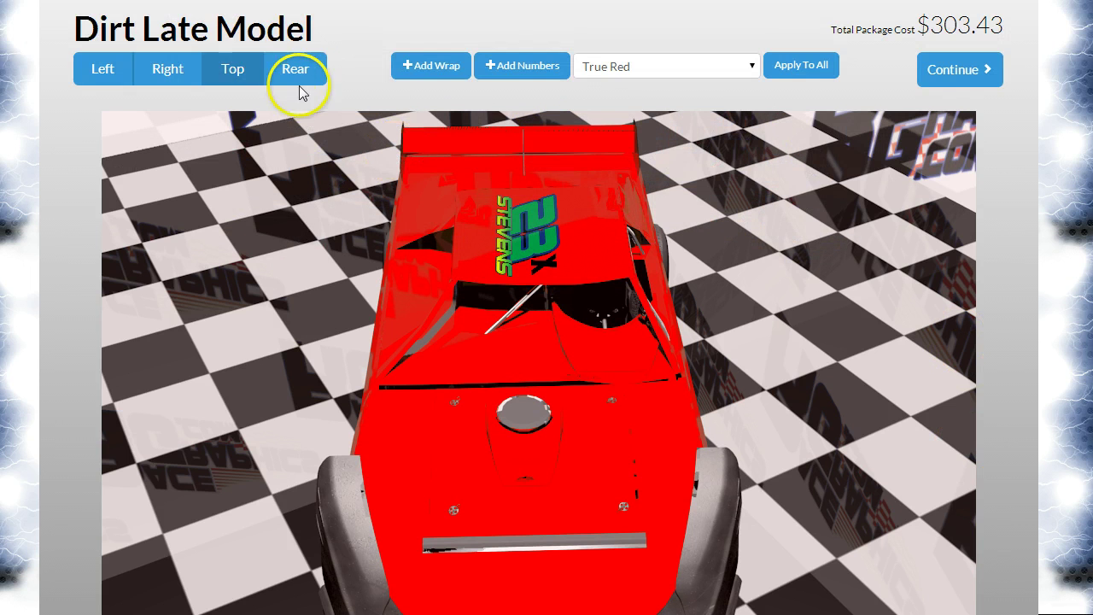
{"action": "left_click", "coordinate": [296, 70]}
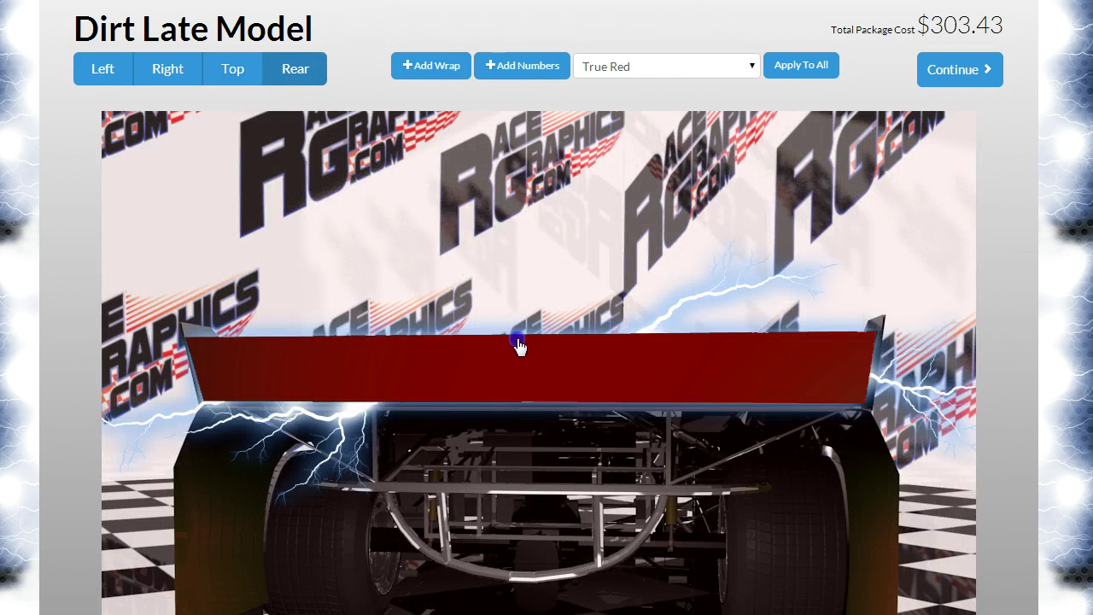
{"action": "left_click", "coordinate": [519, 344]}
{"action": "left_click", "coordinate": [519, 96]}
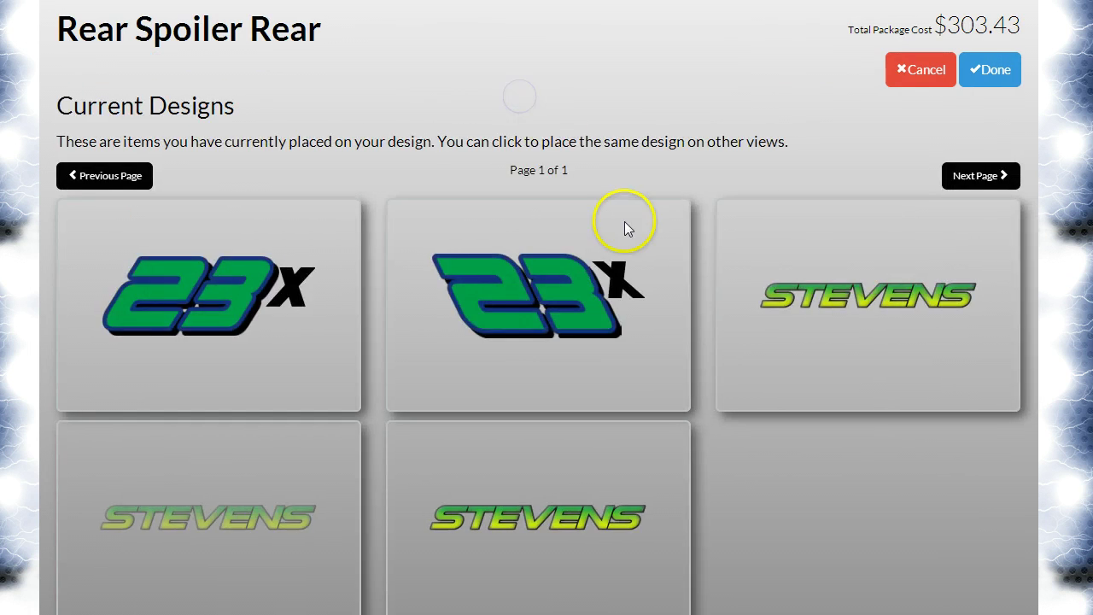
{"action": "left_click", "coordinate": [829, 298]}
{"action": "left_click", "coordinate": [994, 69]}
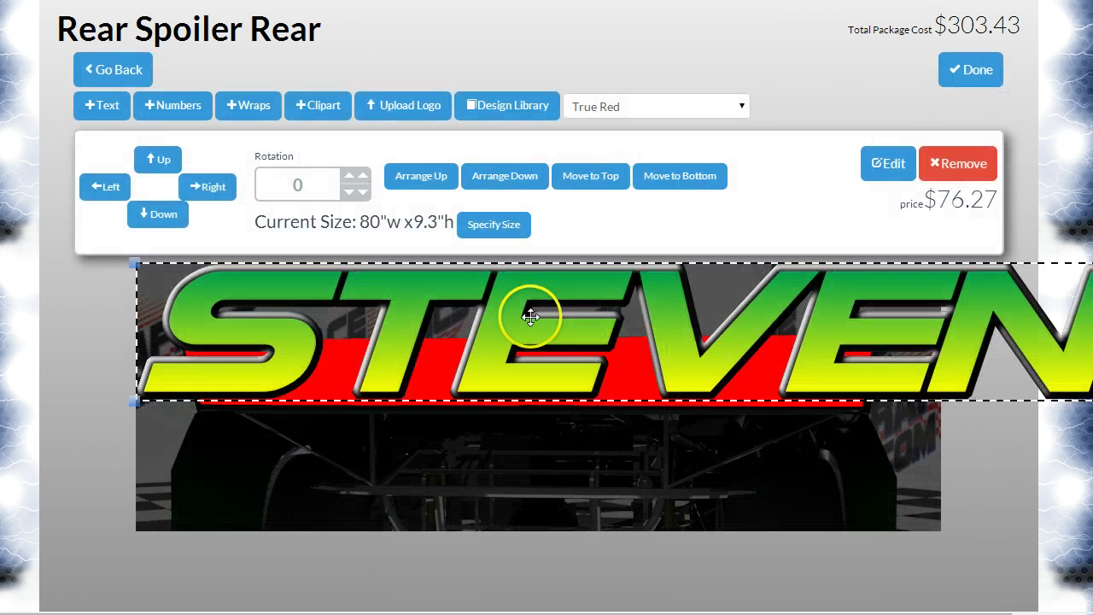
- Resize the spoiler STEVENS to about 43.4 by 5.1 inches and centre it
{"action": "left_click_drag", "start_coordinate": [130, 400], "coordinate": [603, 333]}
{"action": "left_click_drag", "start_coordinate": [851, 293], "coordinate": [453, 369]}
{"action": "left_click", "coordinate": [176, 419]}
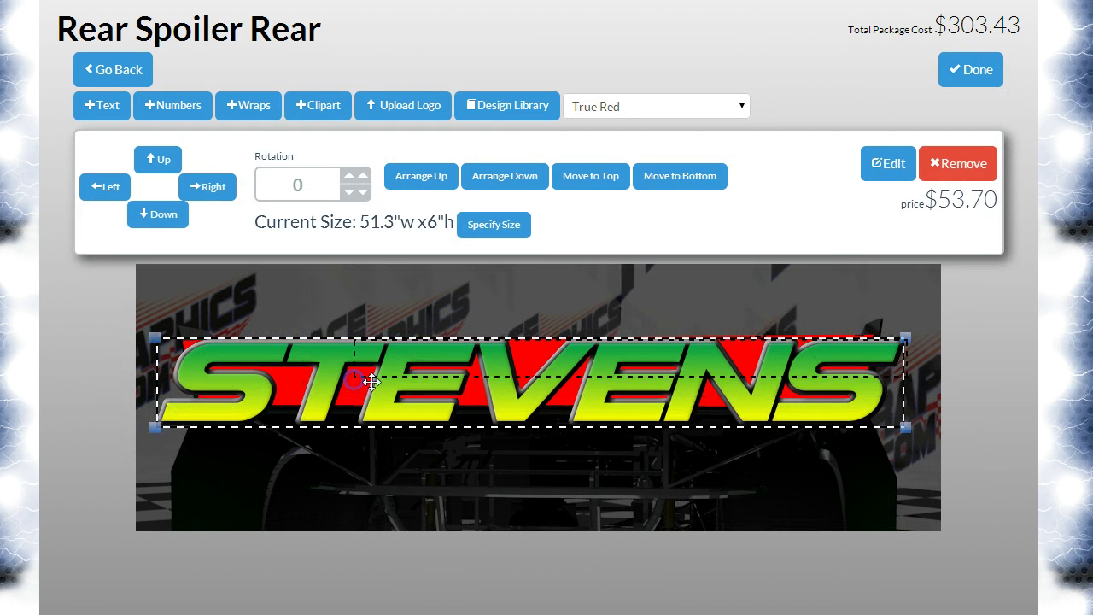
{"action": "left_click", "coordinate": [601, 339]}
{"action": "left_click", "coordinate": [529, 258]}
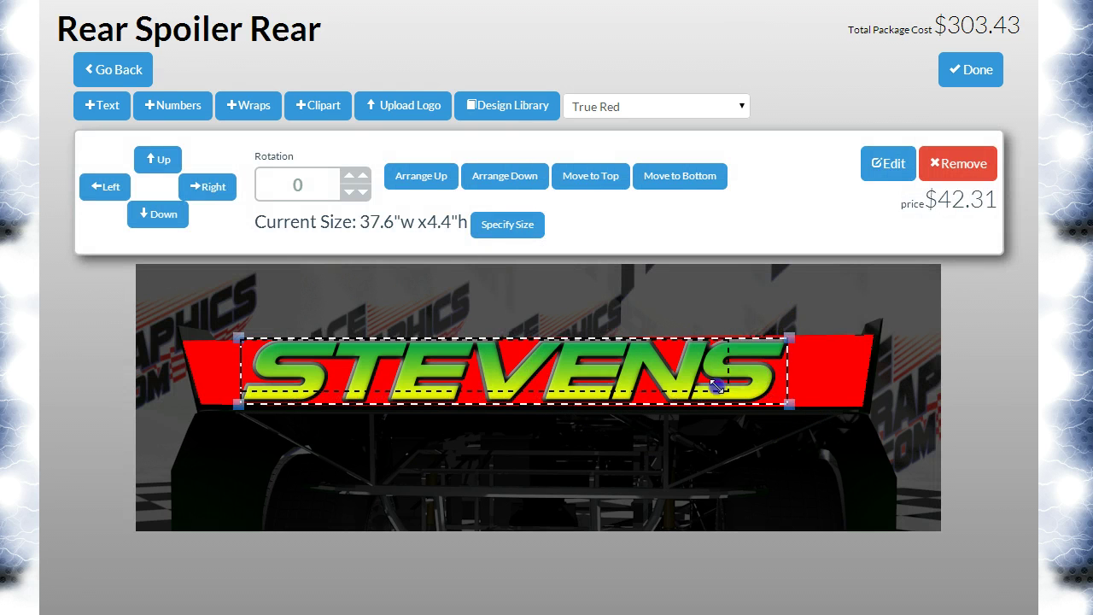
{"action": "left_click_drag", "start_coordinate": [715, 386], "coordinate": [715, 394]}
{"action": "left_click_drag", "start_coordinate": [615, 363], "coordinate": [655, 368]}
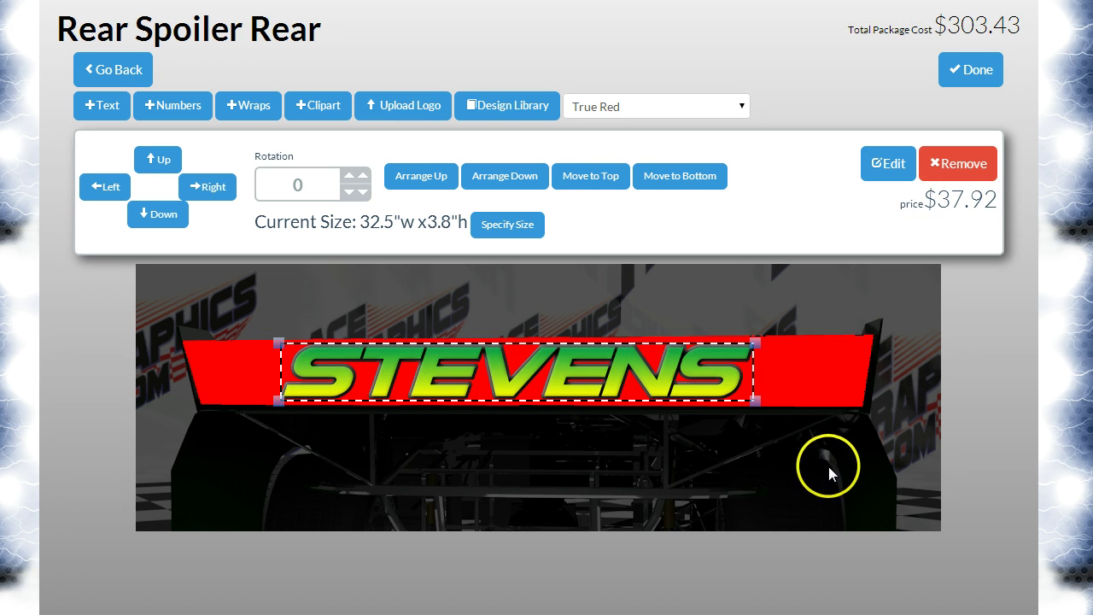
{"action": "left_click_drag", "start_coordinate": [755, 400], "coordinate": [781, 377]}
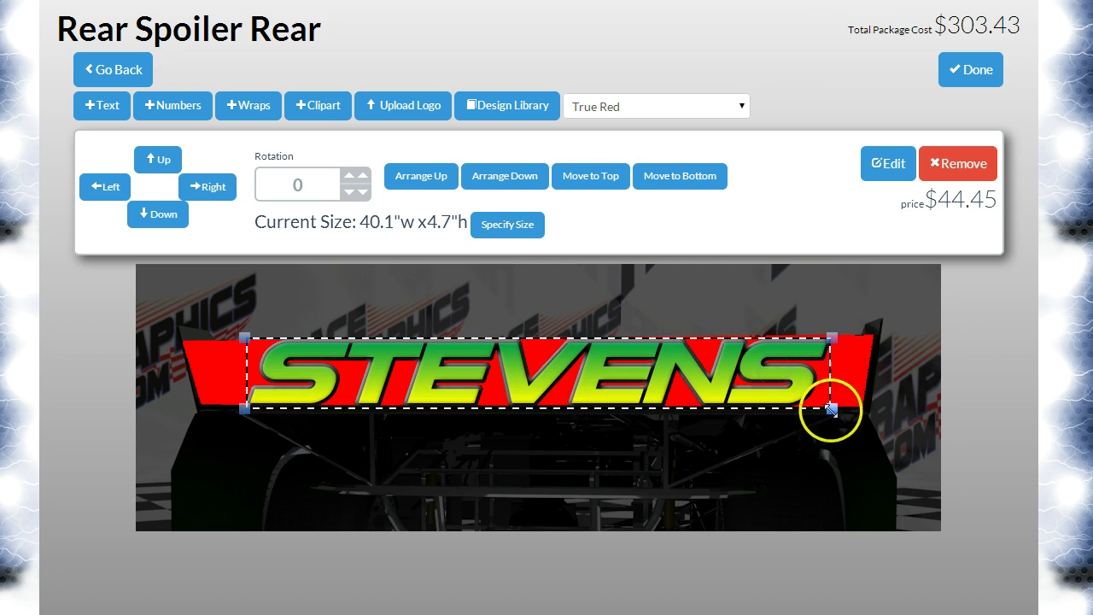
{"action": "left_click", "coordinate": [878, 409]}
{"action": "left_click_drag", "start_coordinate": [726, 266], "coordinate": [686, 272]}
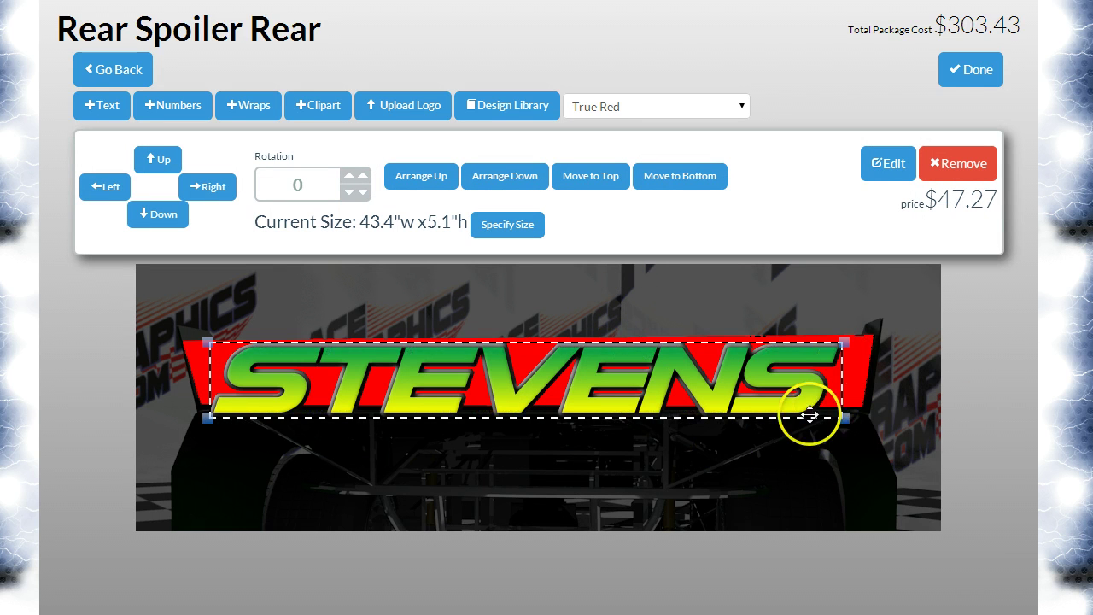
{"action": "left_click", "coordinate": [891, 164]}
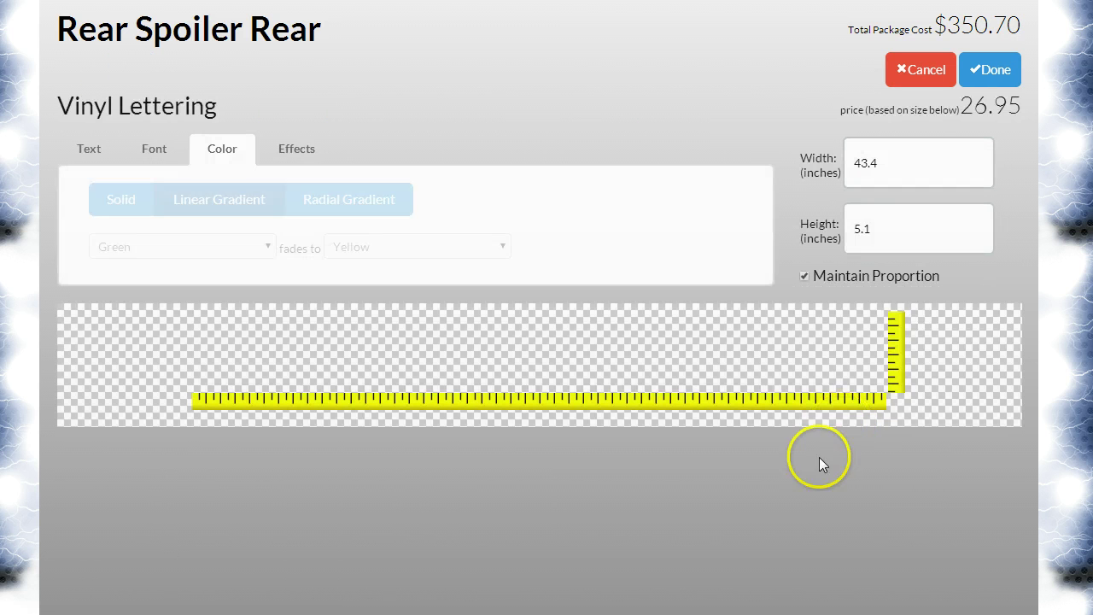
- Set the spoiler STEVENS height to 4 inches (43.6 wide) and centre it on the spoiler
{"action": "double_click", "coordinate": [914, 227]}
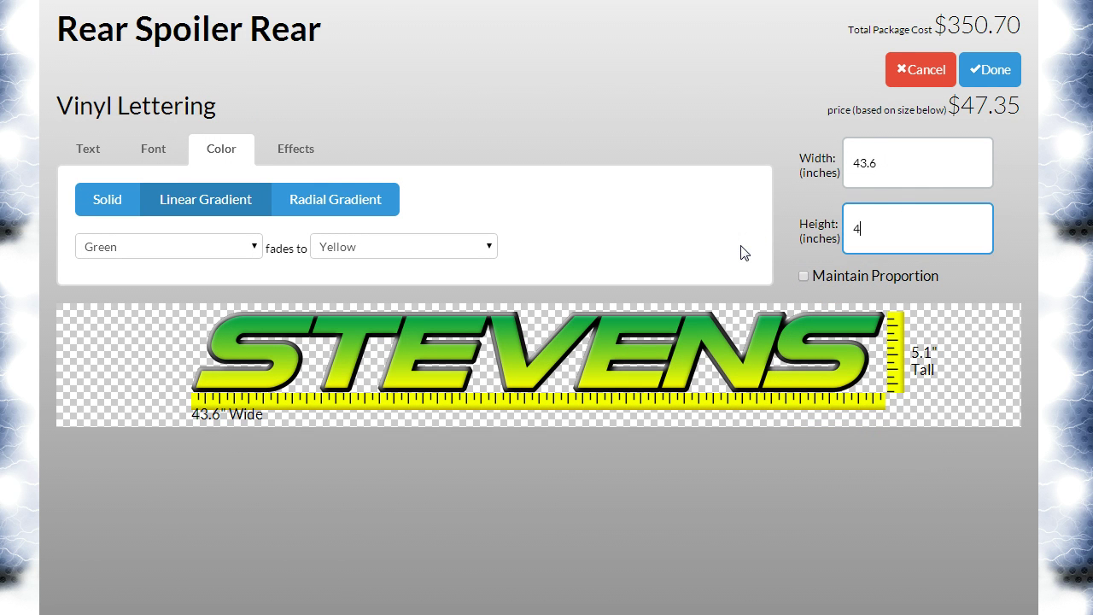
{"action": "left_click", "coordinate": [1013, 218]}
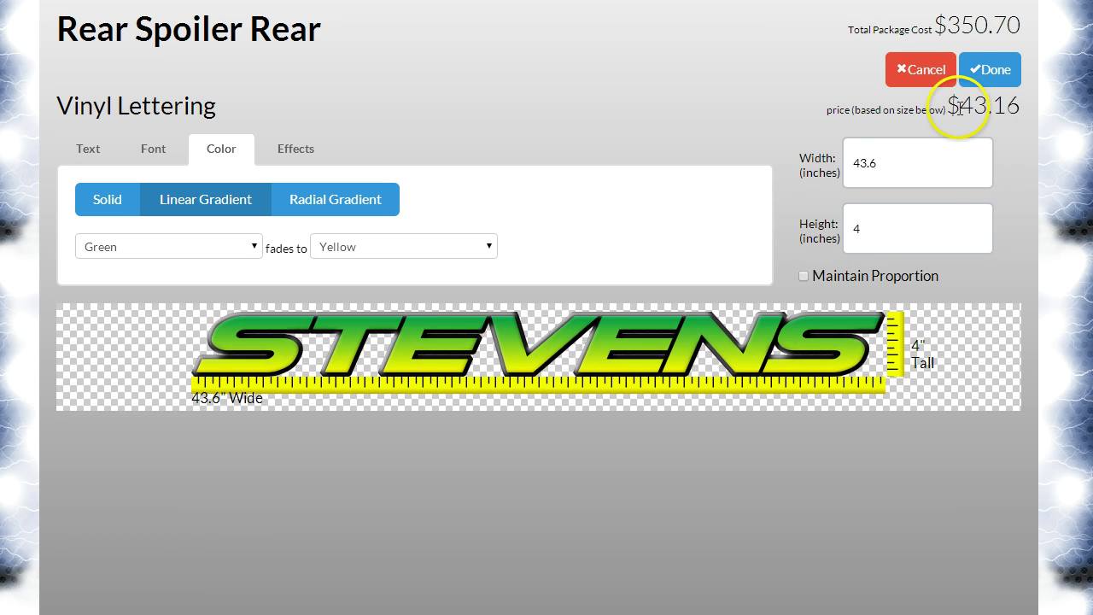
{"action": "left_click", "coordinate": [984, 69]}
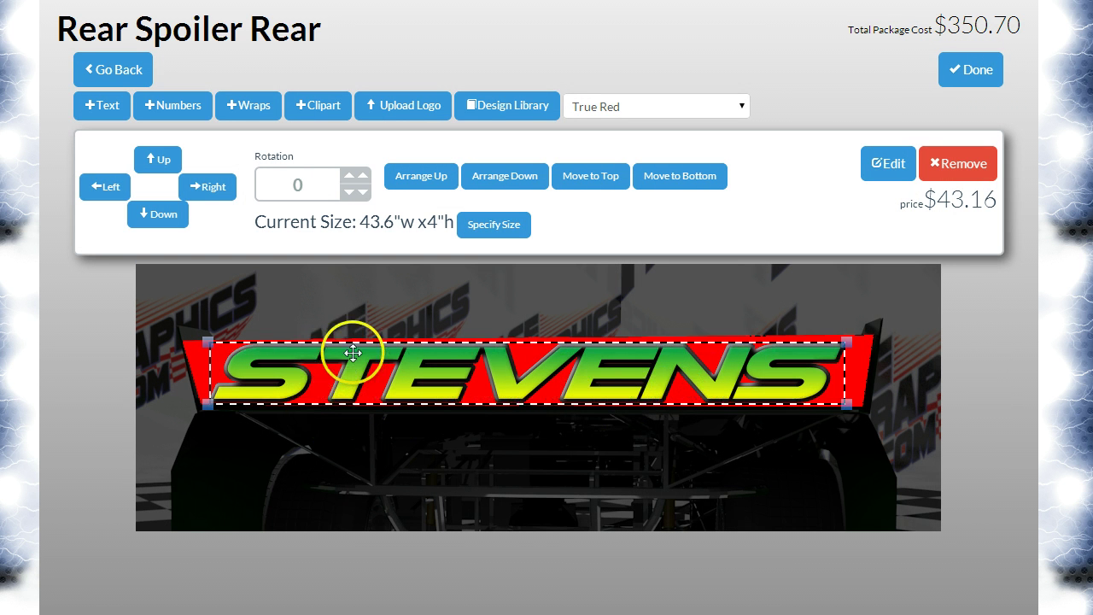
{"action": "left_click_drag", "start_coordinate": [532, 373], "coordinate": [519, 373]}
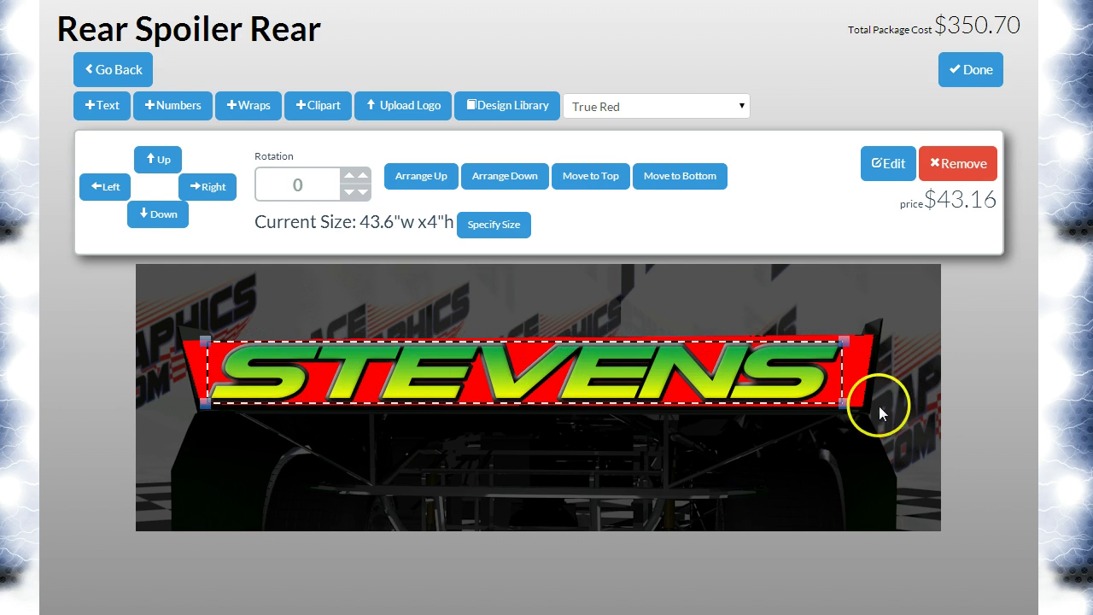
{"action": "left_click", "coordinate": [966, 67]}
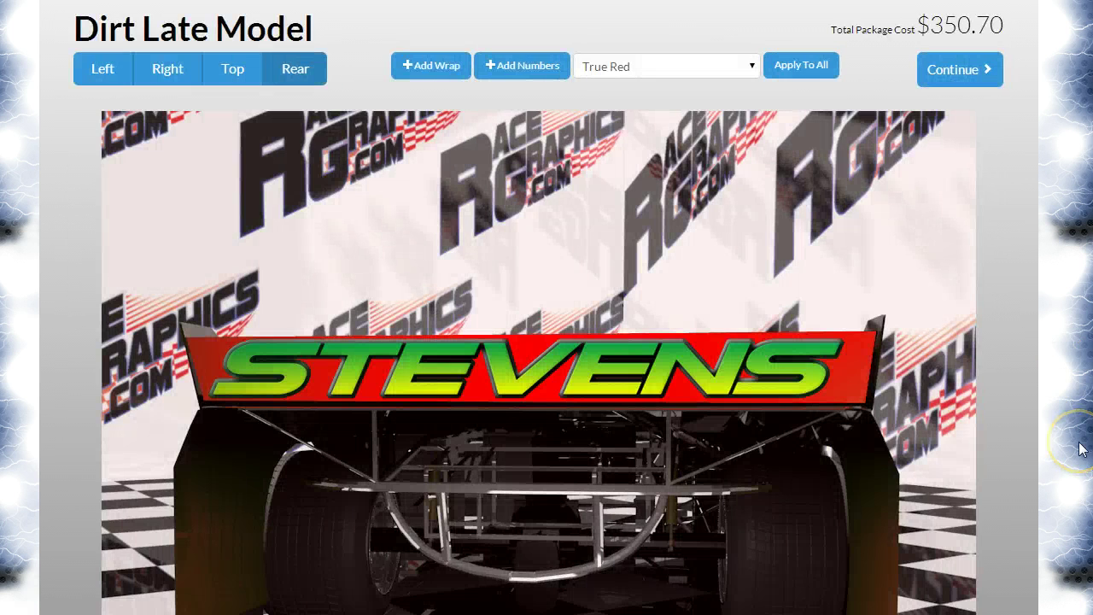
- Show the car's left side view and continue to the proof views
{"action": "scroll", "coordinate": [1010, 384], "scroll_direction": "down", "scroll_amount": 1}
{"action": "scroll", "coordinate": [1010, 384], "scroll_direction": "up", "scroll_amount": 1}
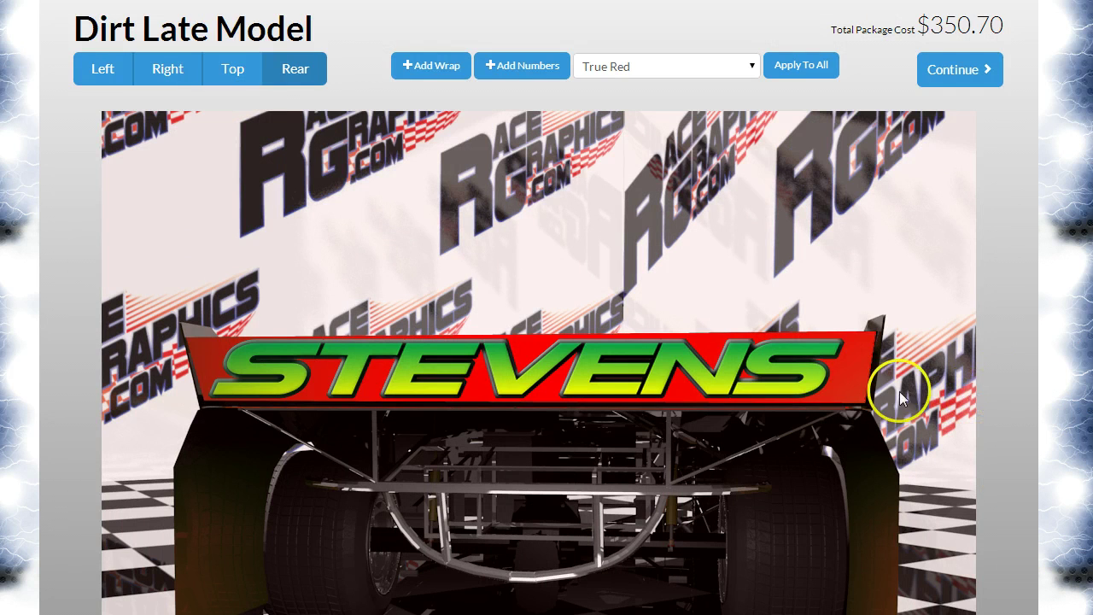
{"action": "left_click", "coordinate": [88, 77]}
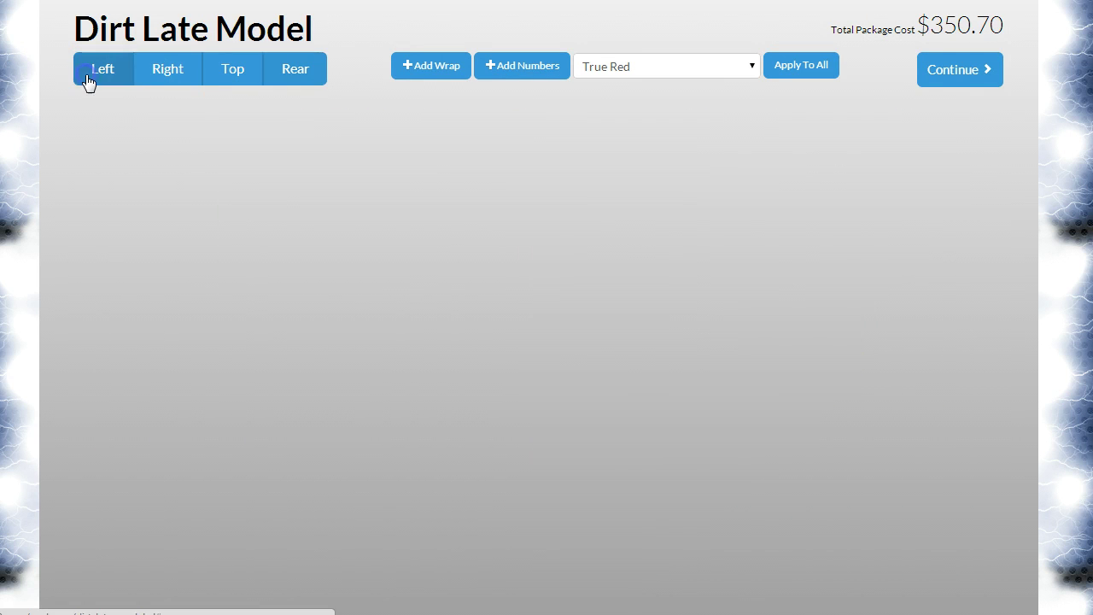
{"action": "left_click", "coordinate": [957, 68]}
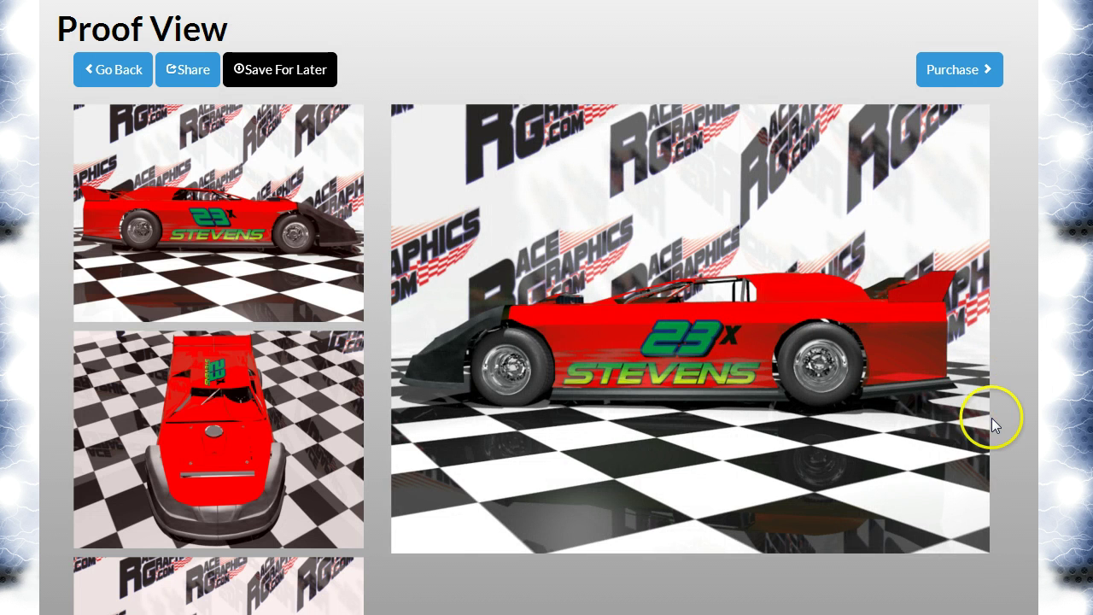
- Enlarge the side, front and rear view proofs in turn to check them
{"action": "scroll", "coordinate": [992, 422], "scroll_direction": "down", "scroll_amount": 3}
{"action": "scroll", "coordinate": [992, 423], "scroll_direction": "up", "scroll_amount": 3}
{"action": "left_click", "coordinate": [257, 267]}
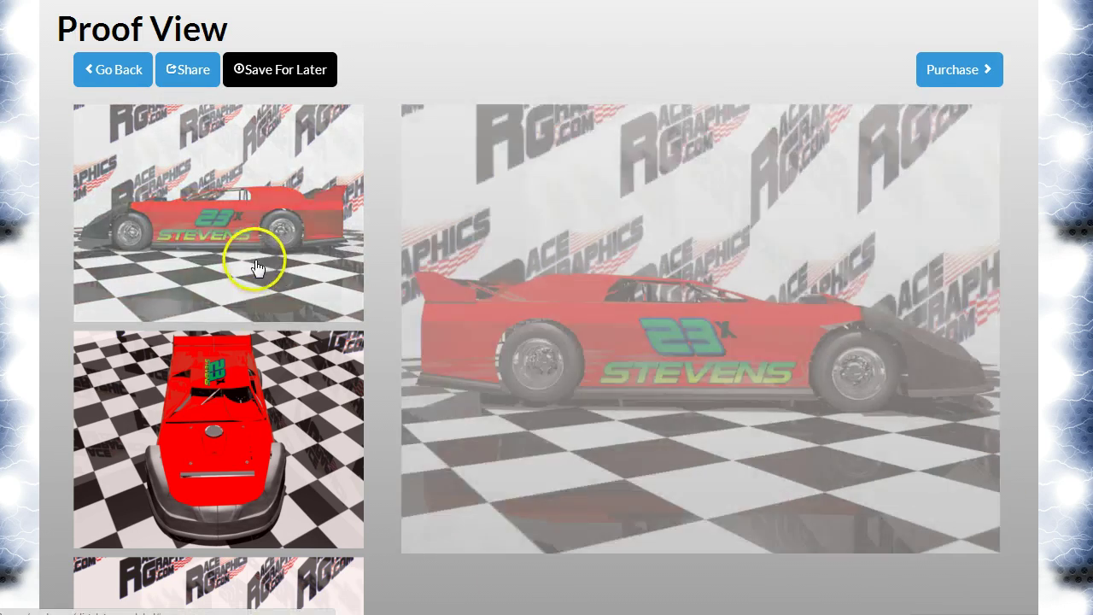
{"action": "left_click", "coordinate": [256, 390]}
{"action": "left_click", "coordinate": [226, 590]}
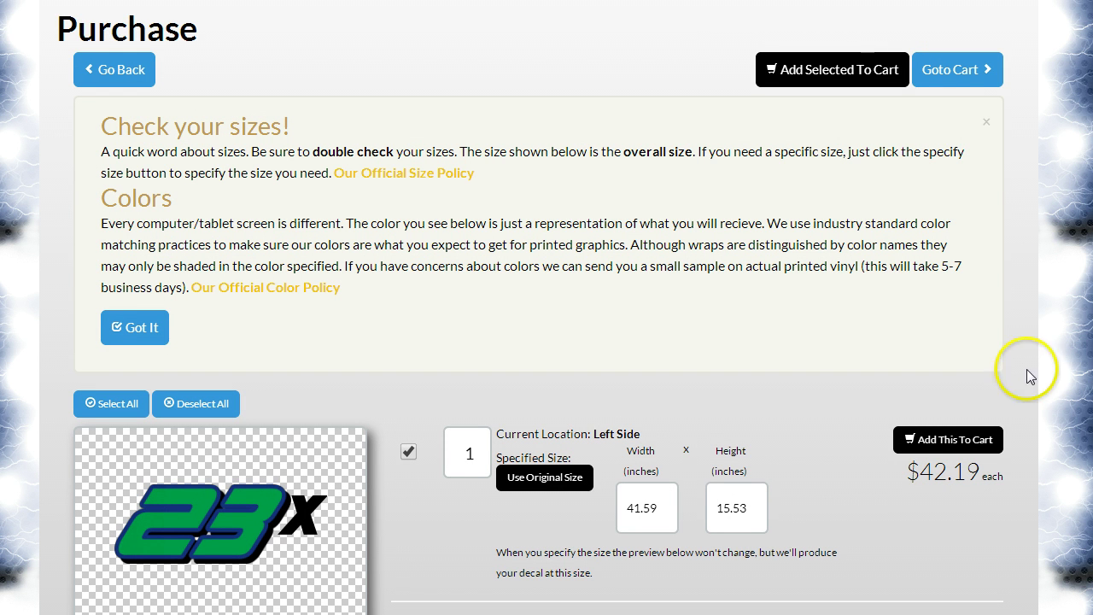
- Close the size reminder and review the ordered decals, down to the 80 by 9.3 inch STEVENS side decals at $76.27
{"action": "left_click", "coordinate": [987, 123]}
{"action": "scroll", "coordinate": [803, 214], "scroll_direction": "down", "scroll_amount": 3}
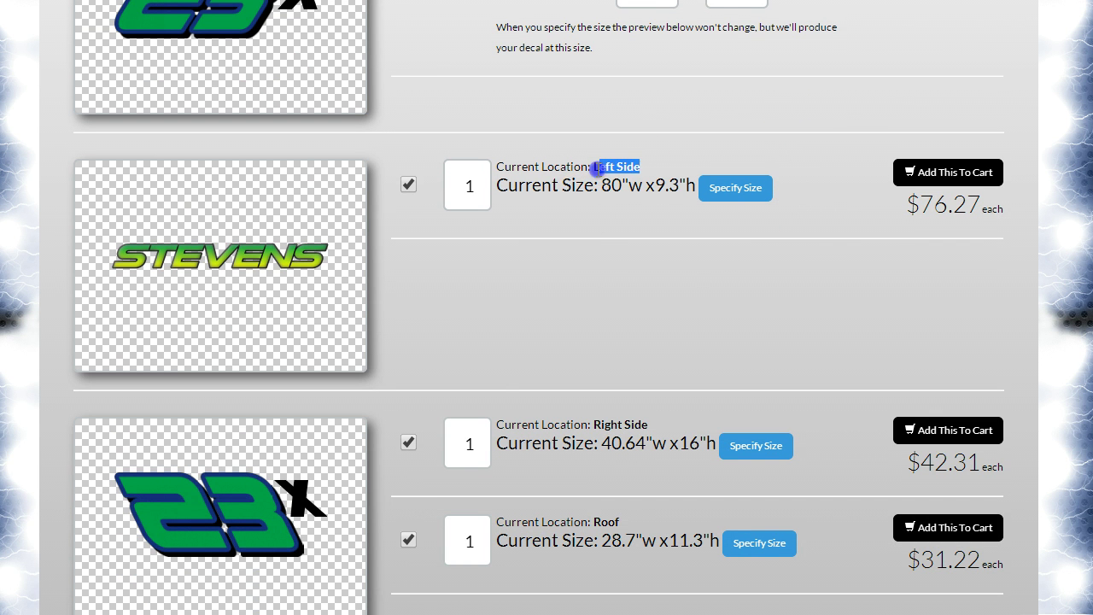
{"action": "left_click", "coordinate": [664, 224]}
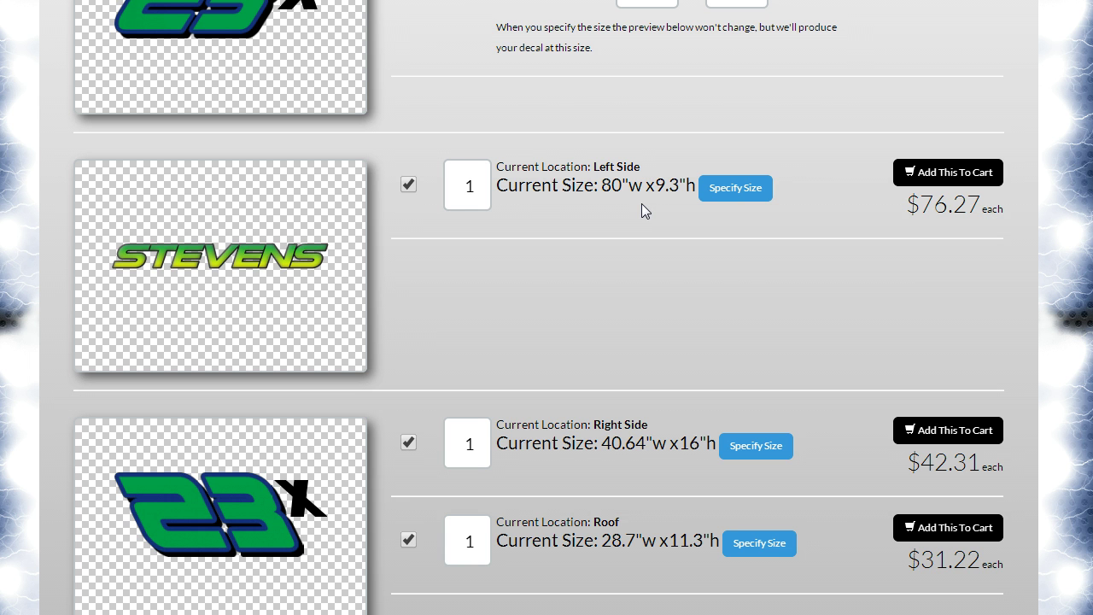
{"action": "left_click", "coordinate": [614, 193]}
{"action": "scroll", "coordinate": [805, 296], "scroll_direction": "down", "scroll_amount": 4}
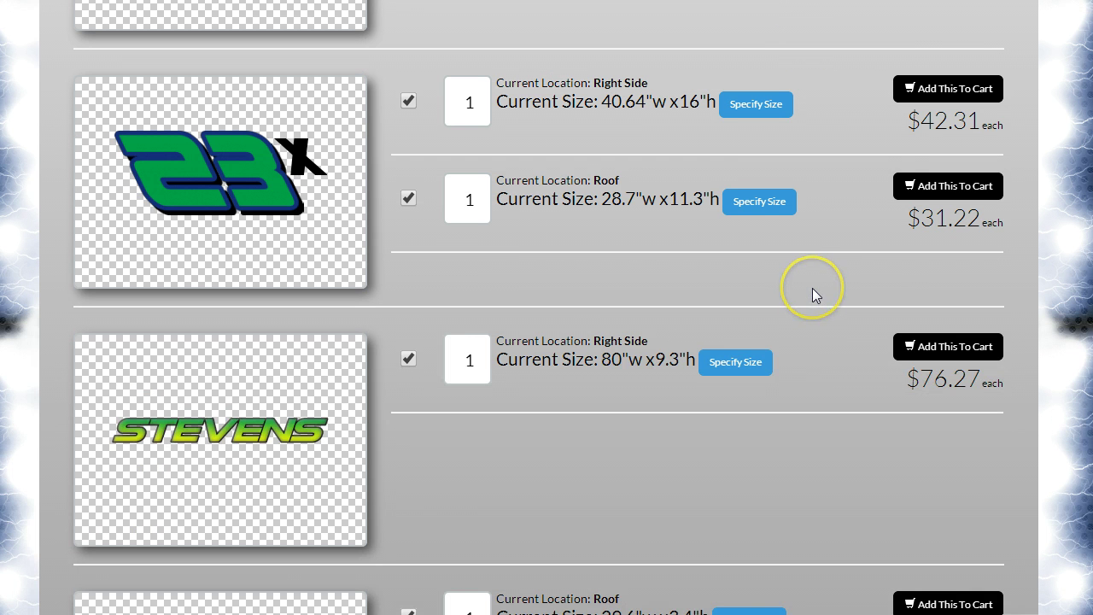
{"action": "scroll", "coordinate": [813, 290], "scroll_direction": "down", "scroll_amount": 3}
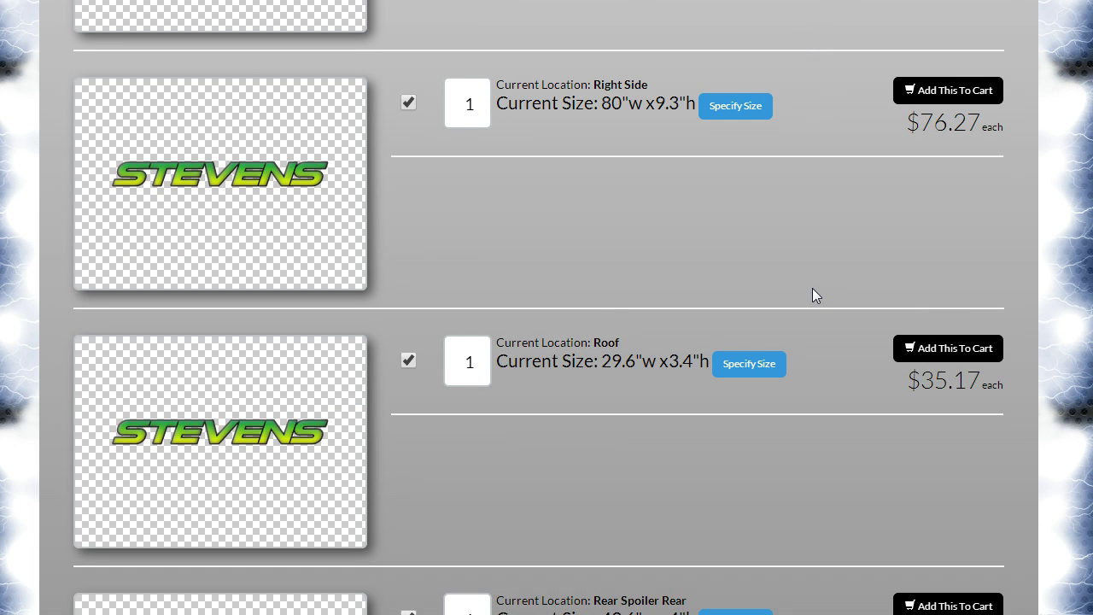